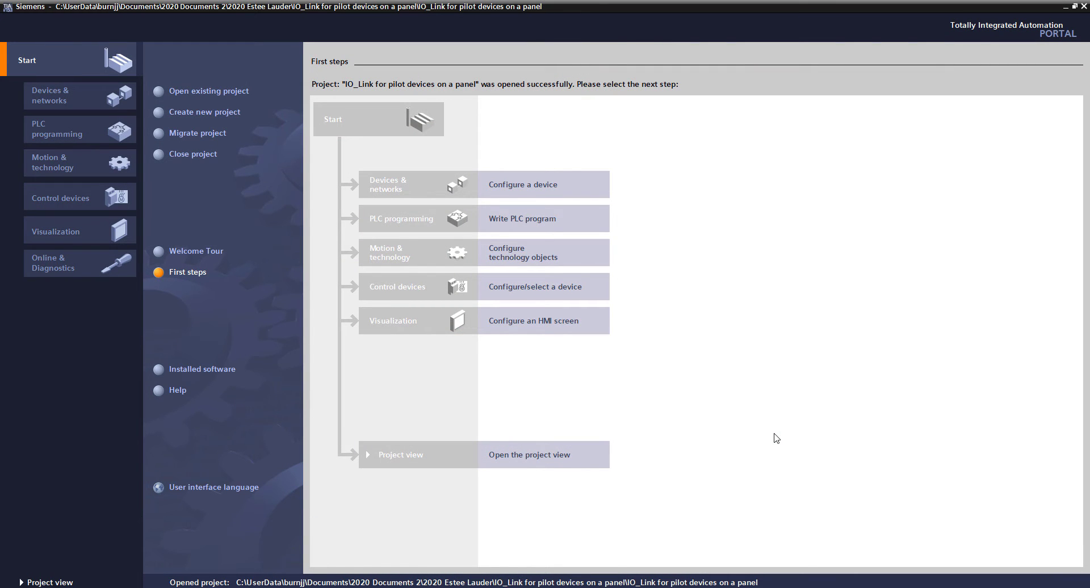
Step: Switch to project view, open Devices & networks, and expand PLC_1 in the project tree
click(397, 459)
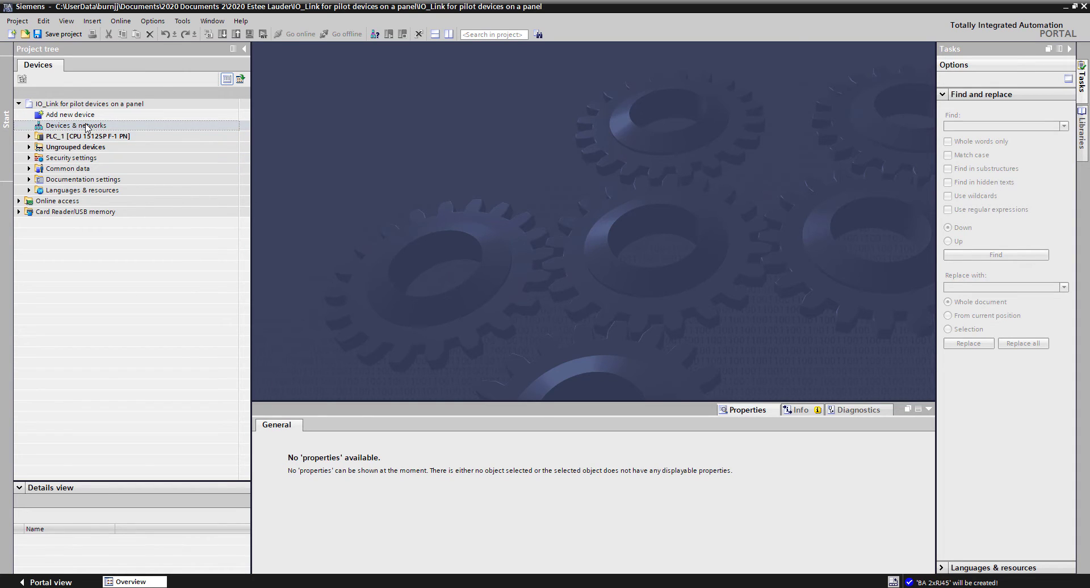
click(87, 127)
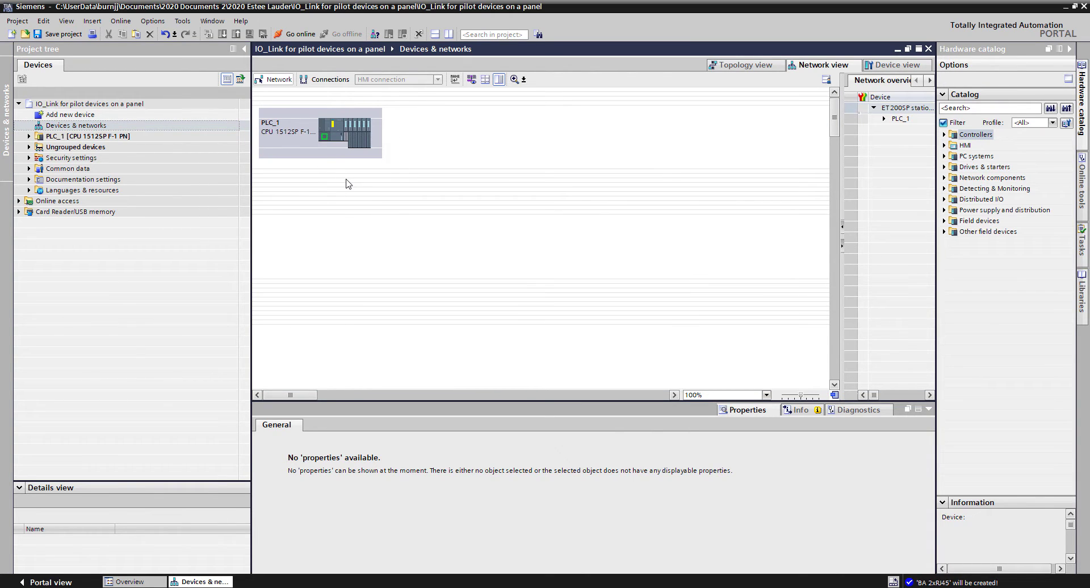
click(28, 137)
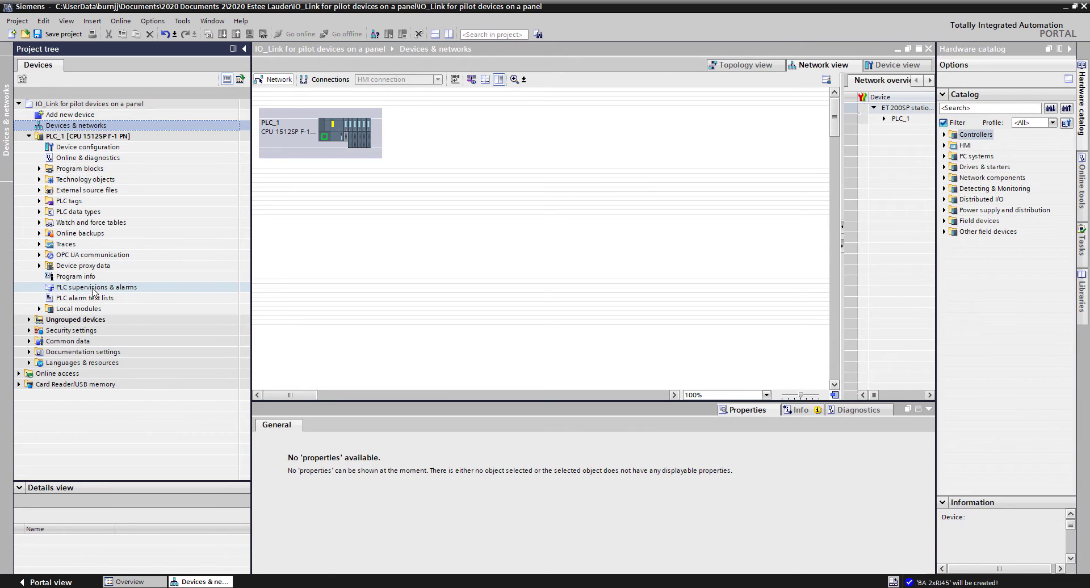
Step: Open PLC_1's device view and place a CM 4xIO-Link master from the catalog into slot 2
double_click(335, 130)
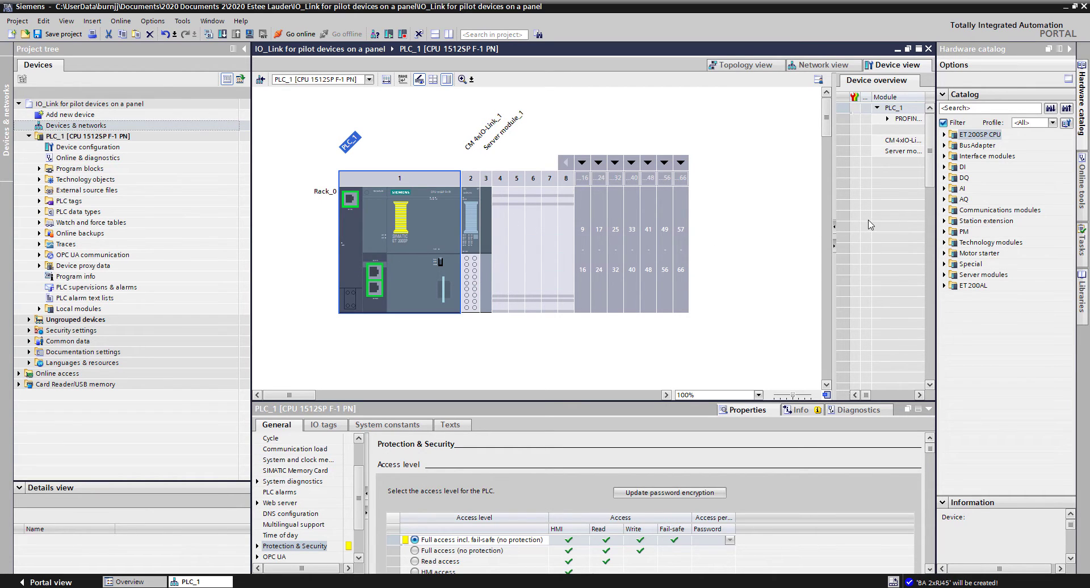
click(944, 210)
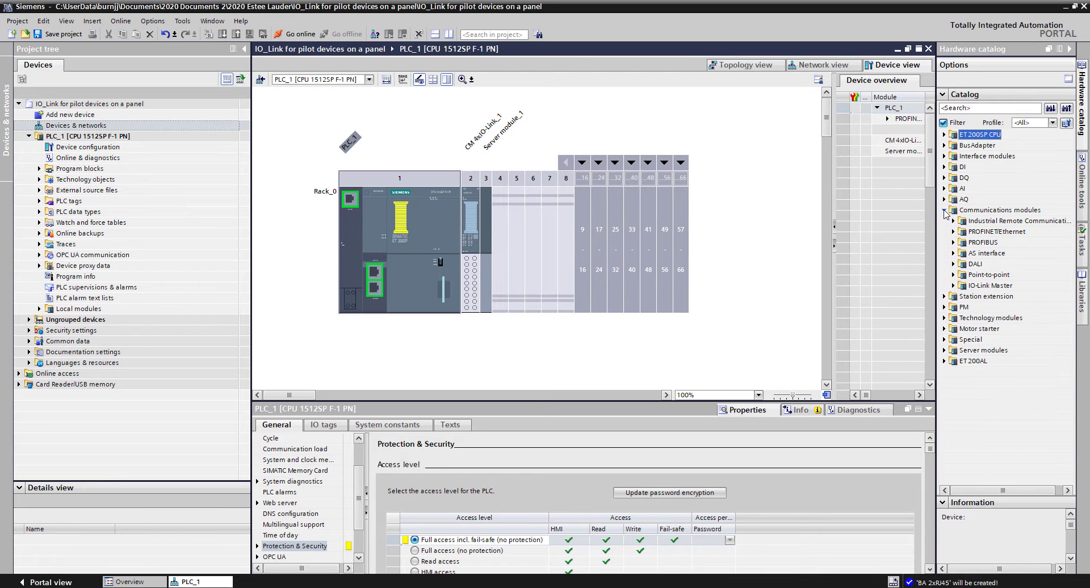
click(954, 286)
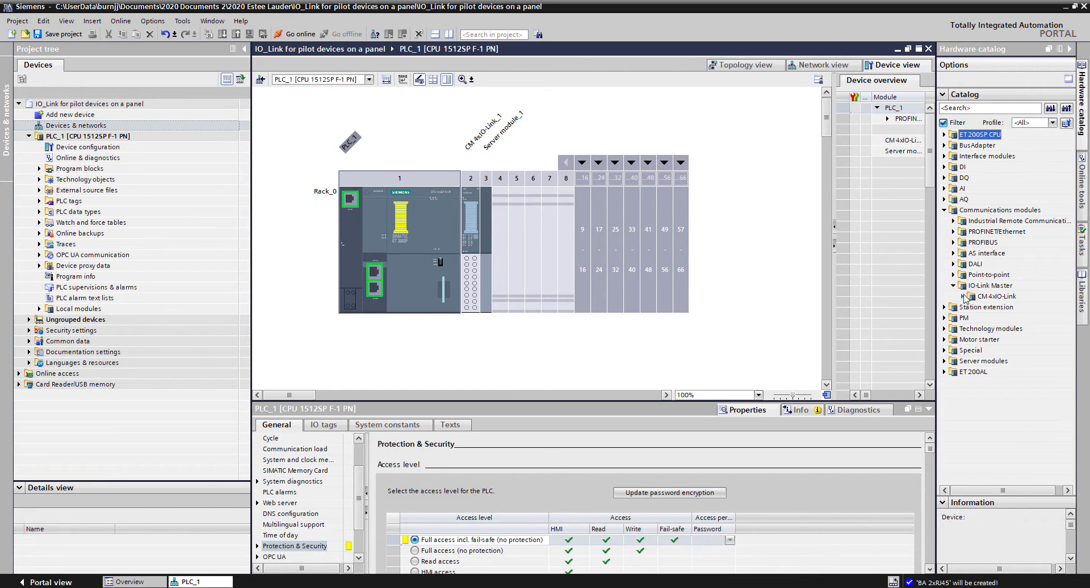
click(962, 297)
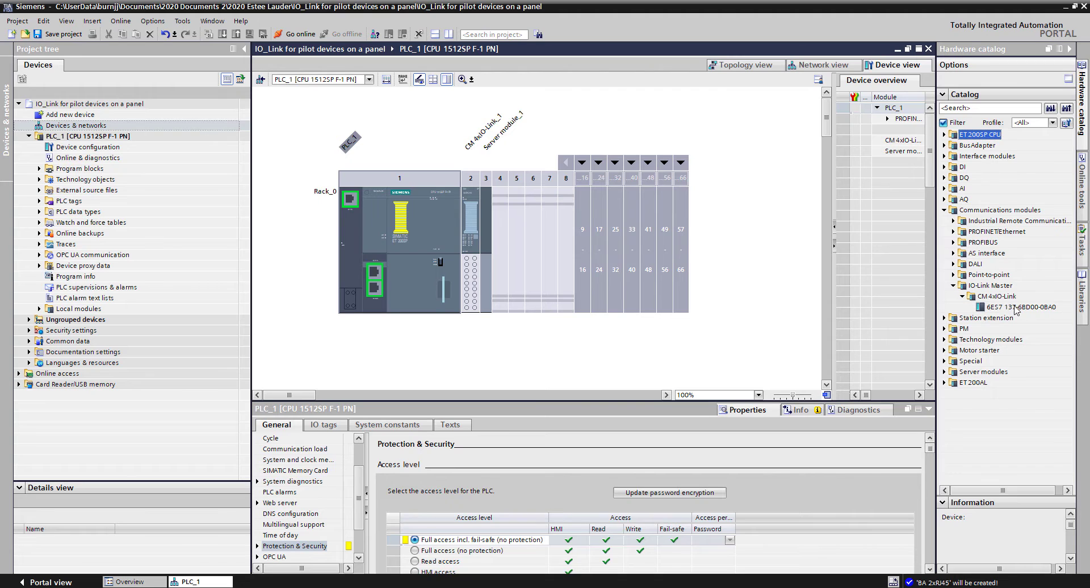
drag(1015, 309, 471, 219)
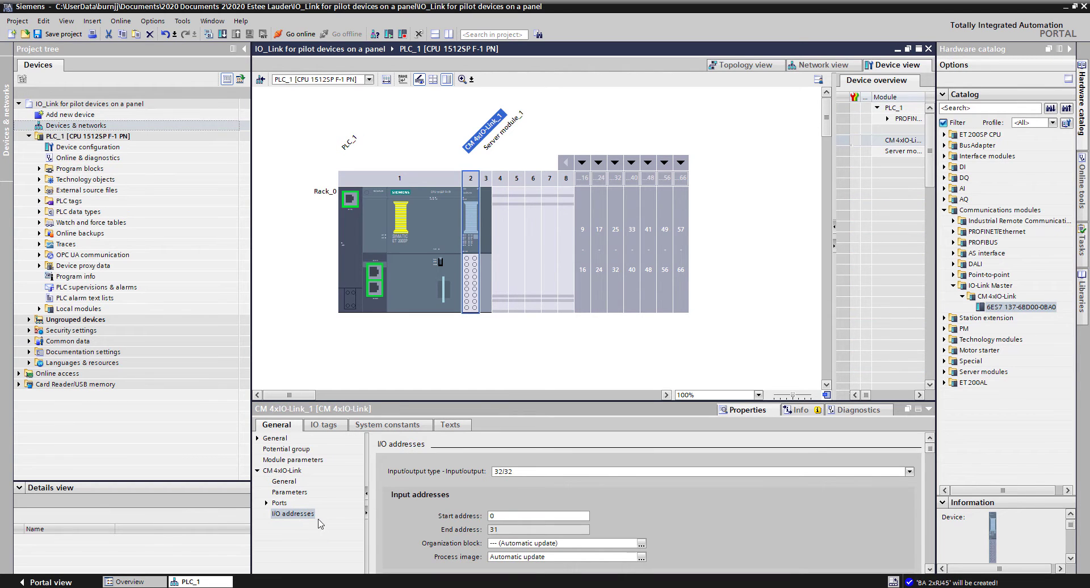
Step: Review the module's I/O addresses, keeping the 32/32 input/output size with inputs at 0–31
click(497, 517)
scroll(498, 515, down, 3)
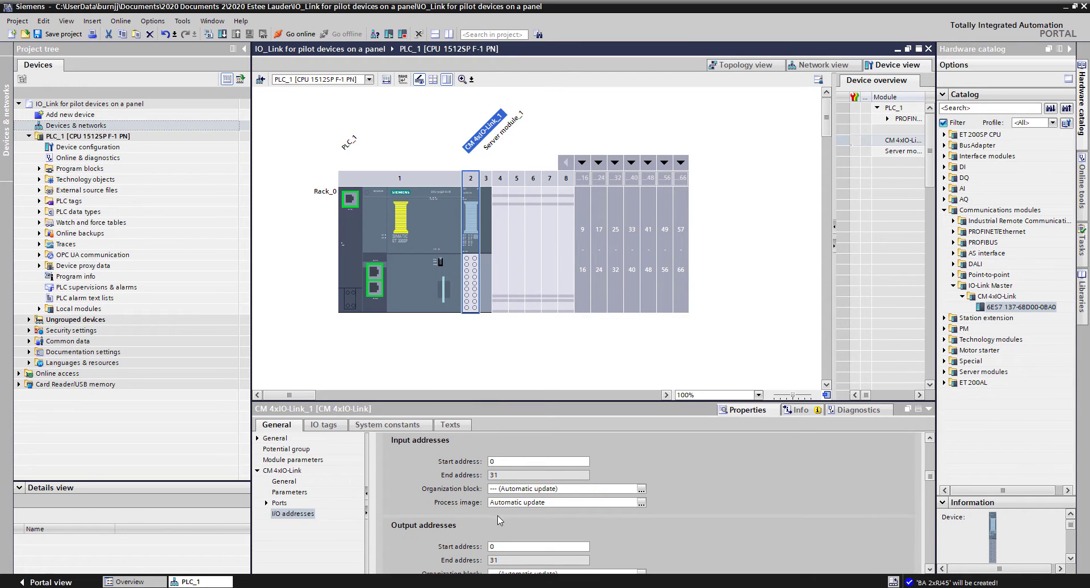
scroll(505, 545, up, 3)
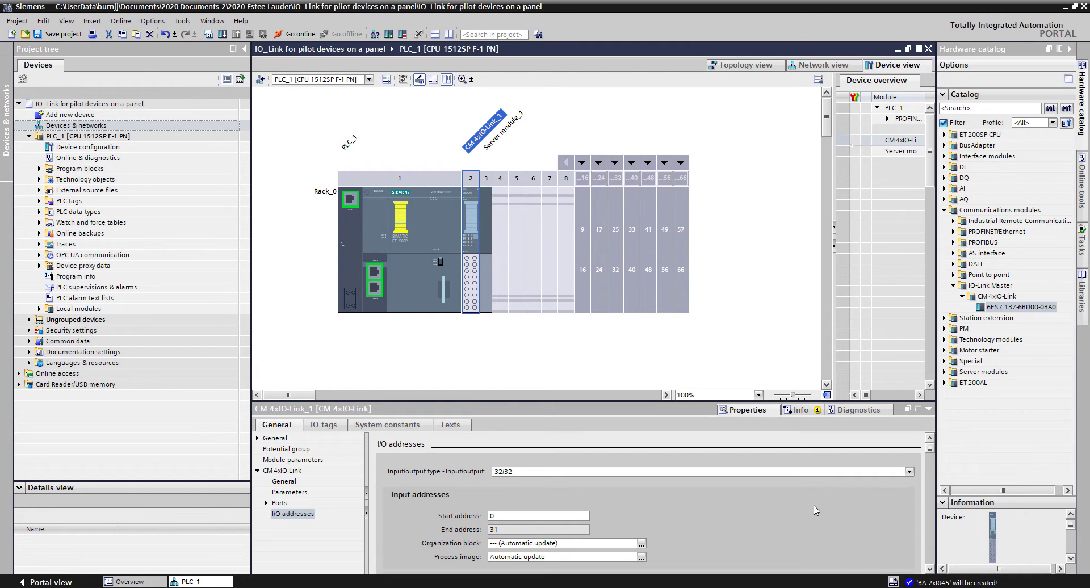
click(909, 472)
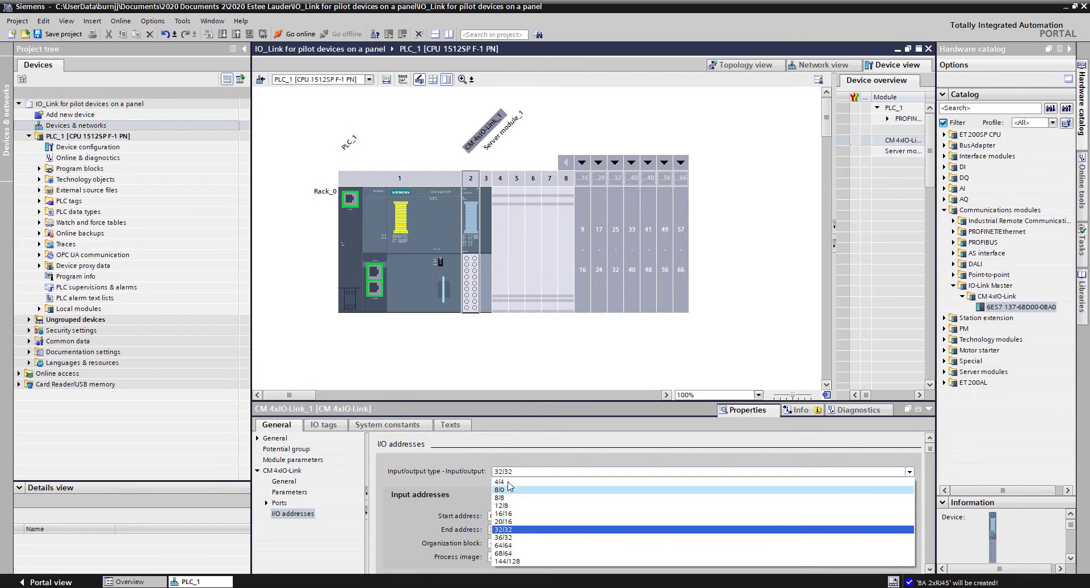
click(471, 496)
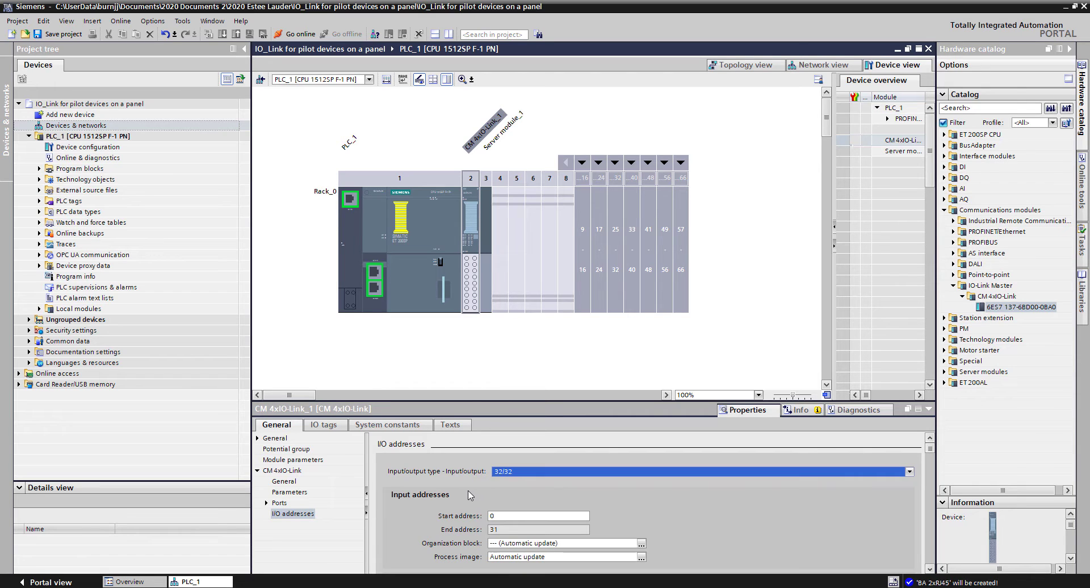
Step: Start S7-PCT as the device tool for the CM 4xIO-Link module, skipping interface setup
right_click(469, 221)
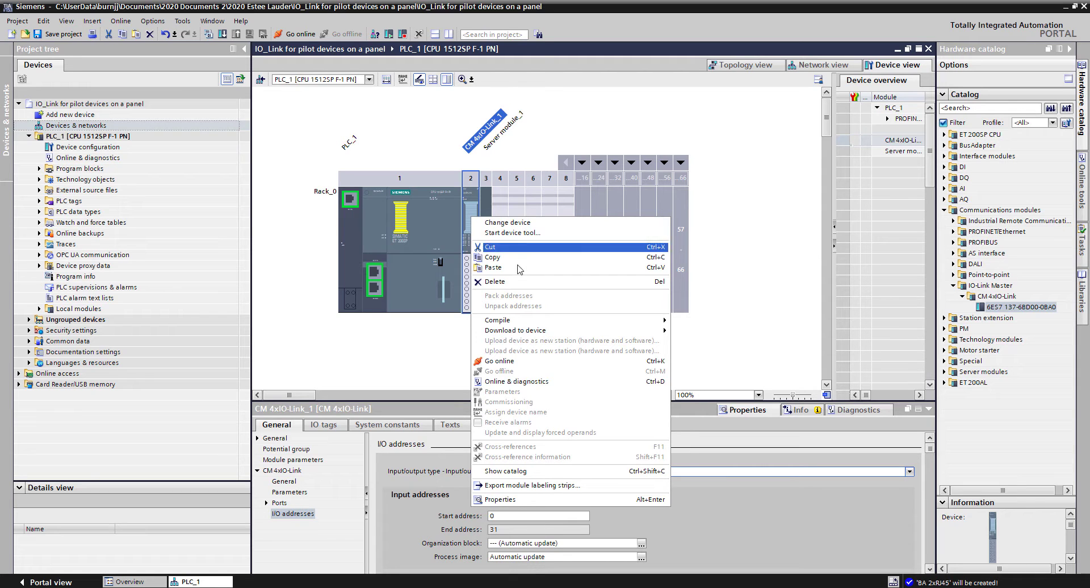
click(520, 233)
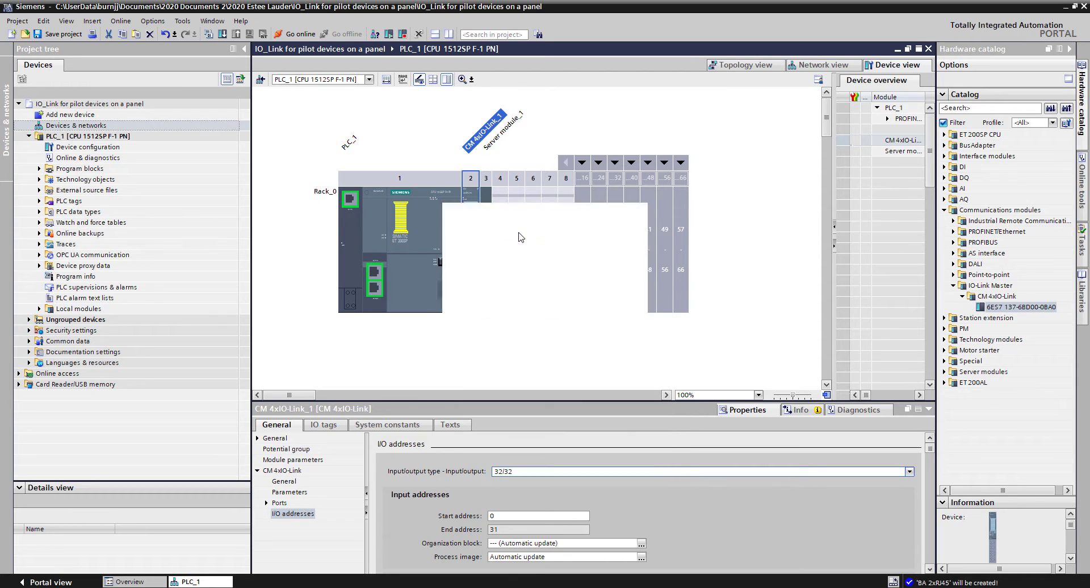
click(552, 370)
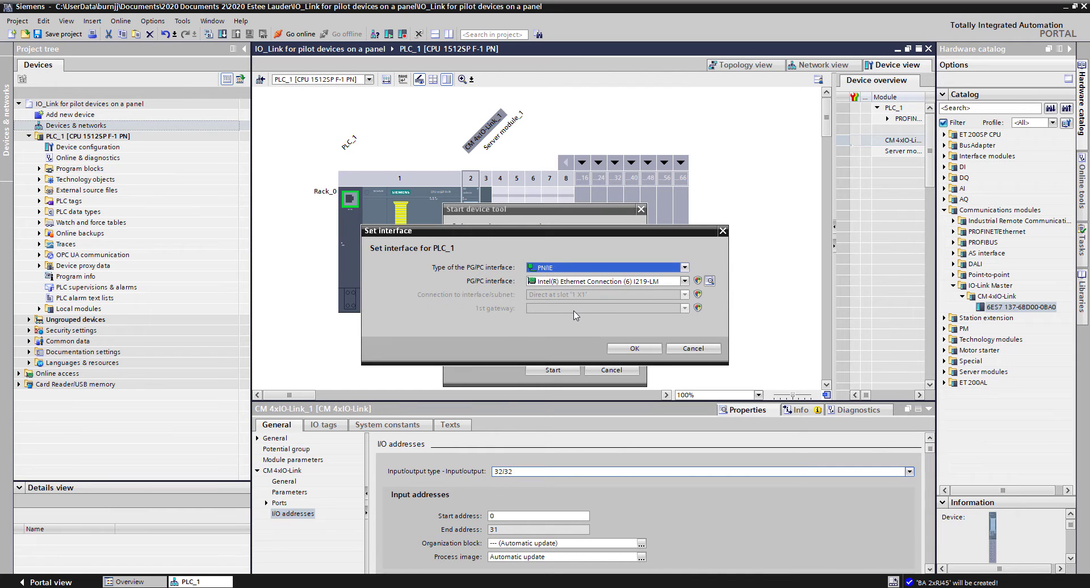
click(693, 348)
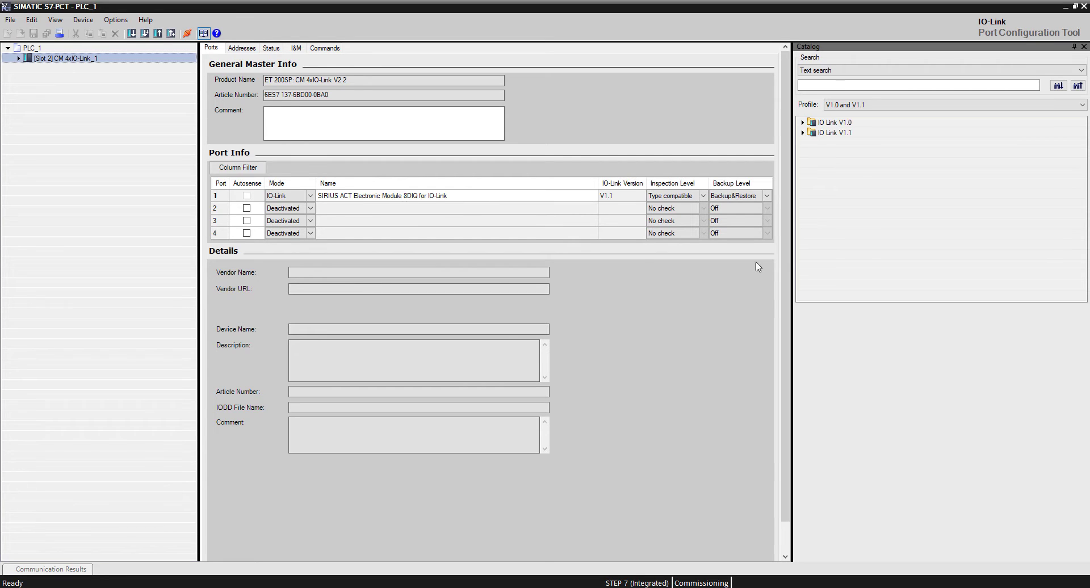
Step: Locate the front-panel SIRIUS ACT Electronic Module 8DIQ under IO Link V1.1 > SIEMENS AG > SIRIUS ACT Devices
click(802, 133)
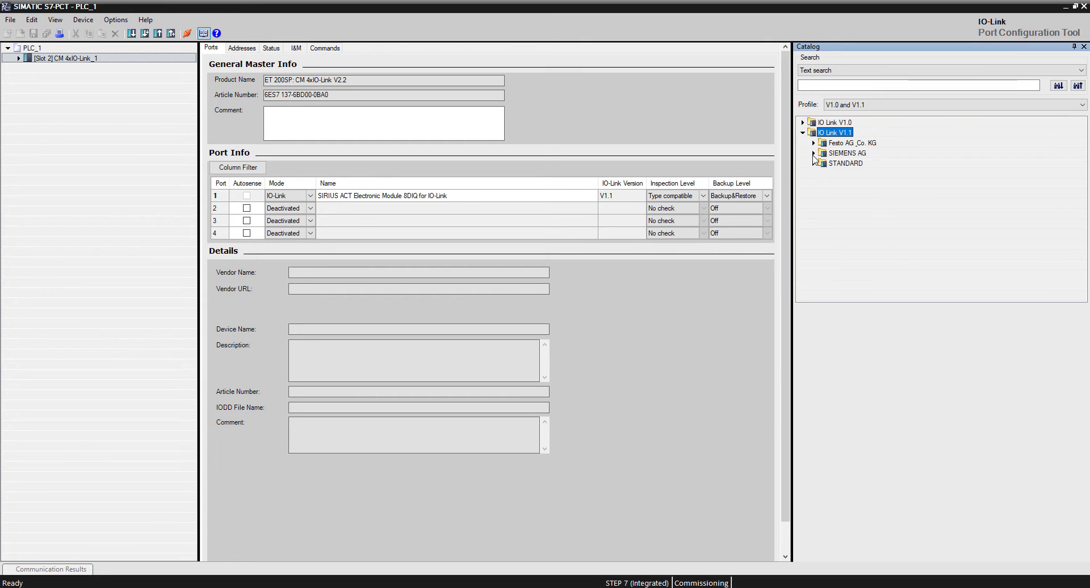
click(813, 153)
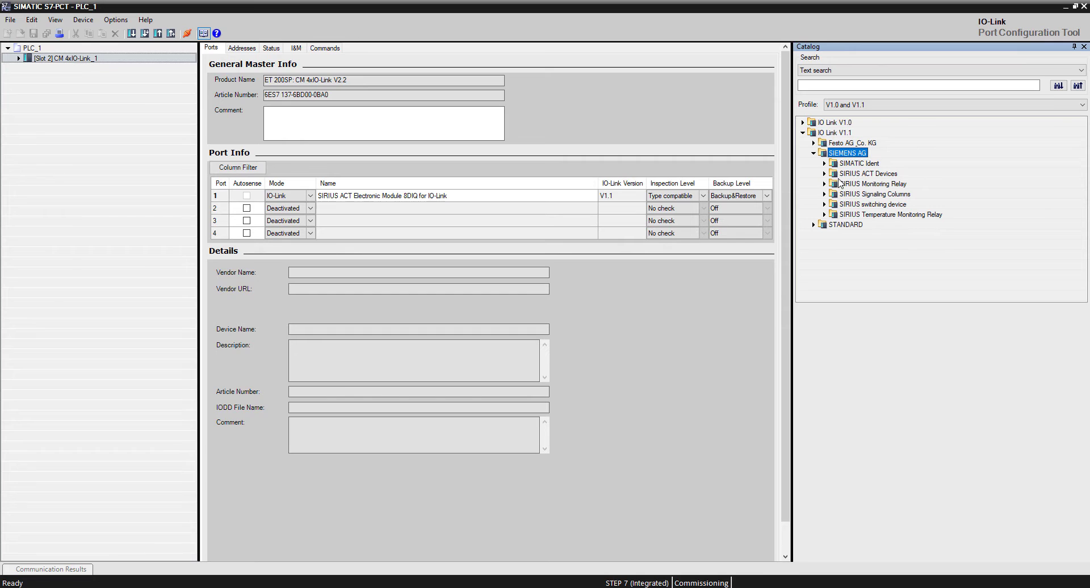
click(824, 174)
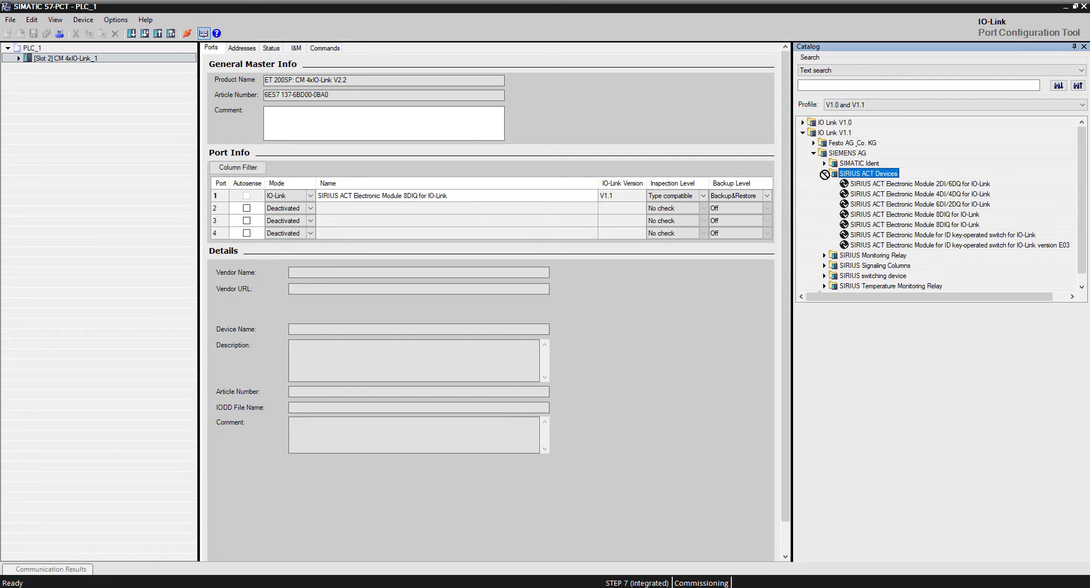
click(945, 225)
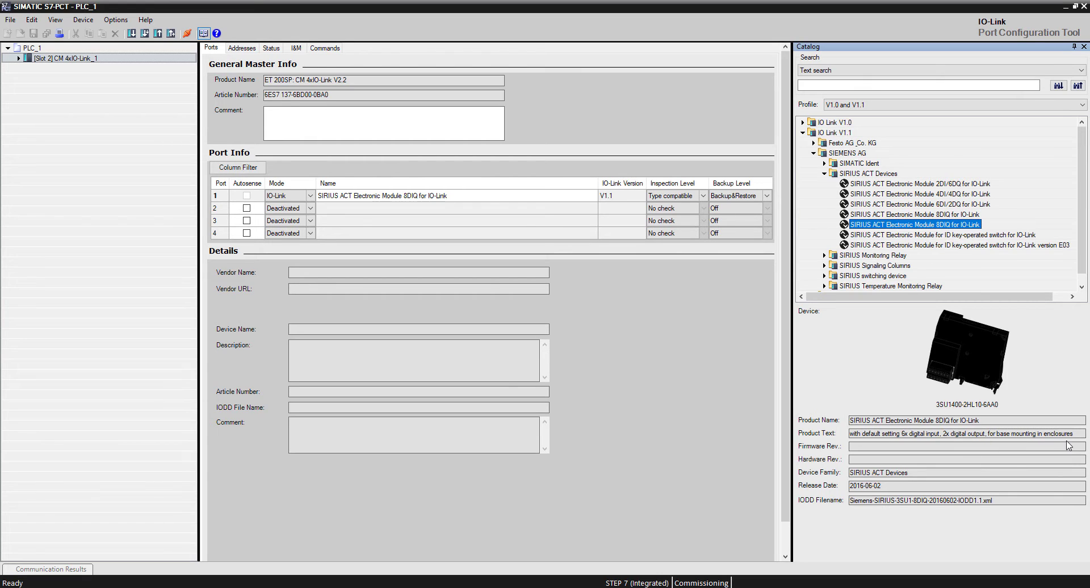
click(943, 215)
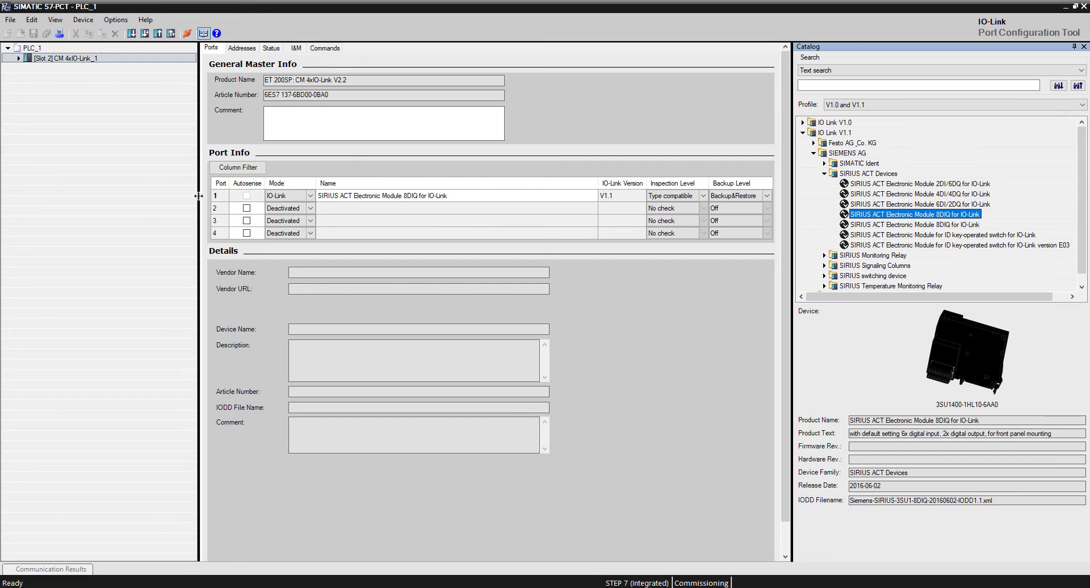
Step: Check the 8DIQ module on port 1 and open its parameters under the slot 2 master
click(218, 196)
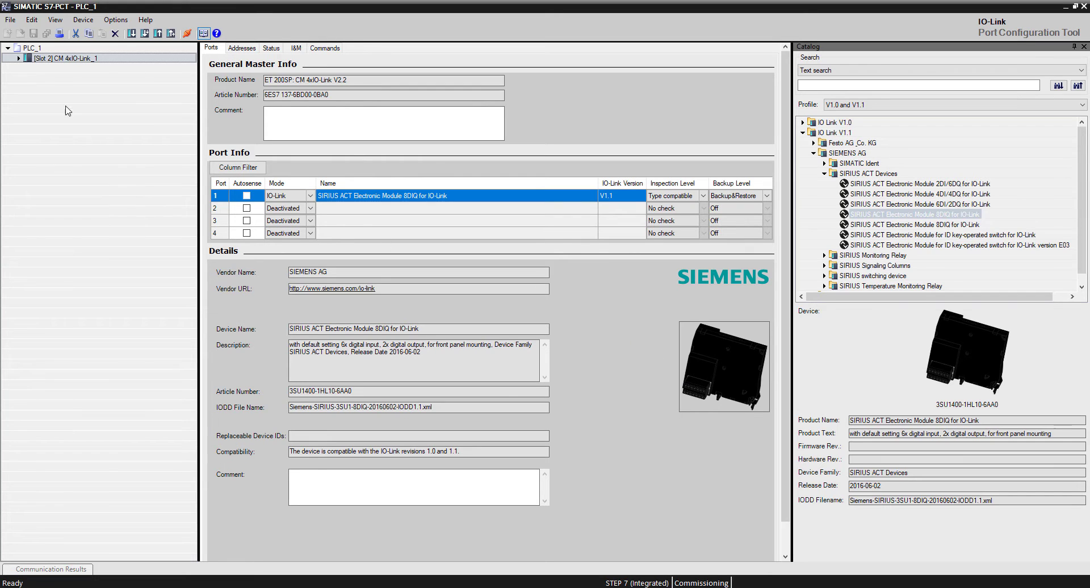
click(19, 59)
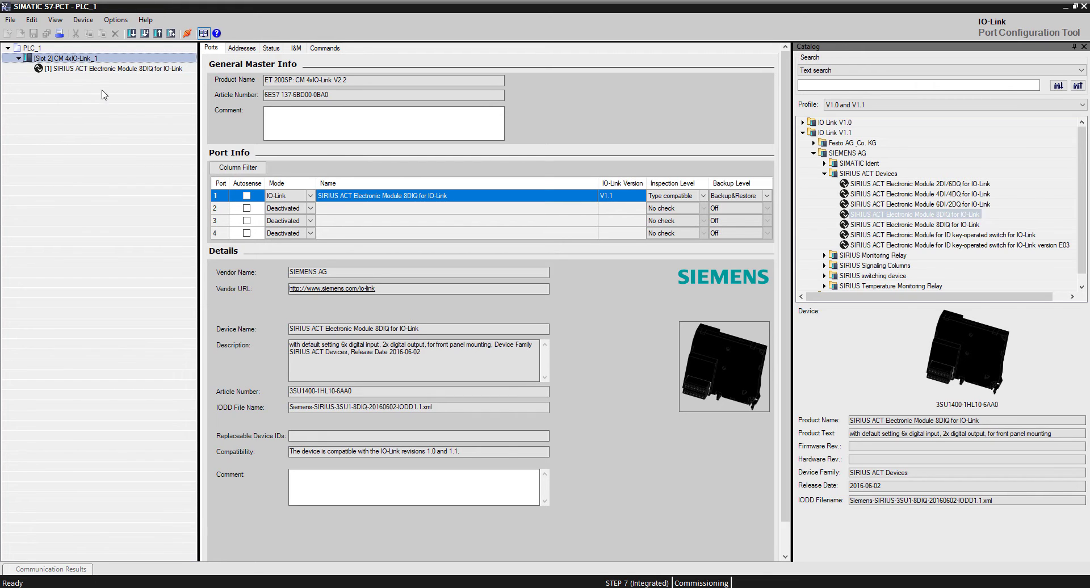
click(111, 70)
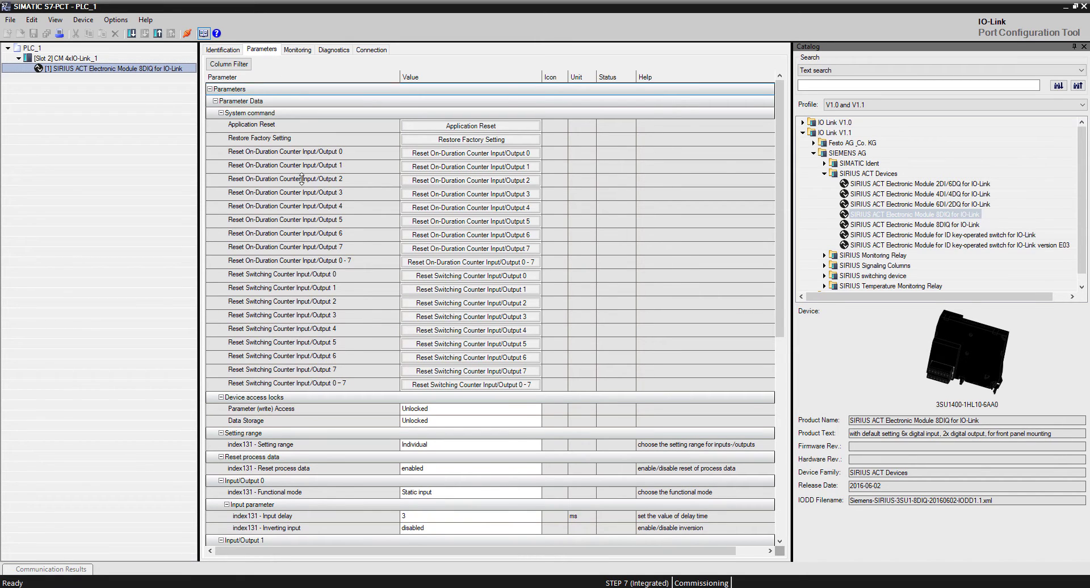
Step: Keep Input/Output 0 as Static input, then show the slot 2 CM 4xIO-Link master's Ports page
scroll(379, 417, down, 5)
scroll(379, 417, down, 5)
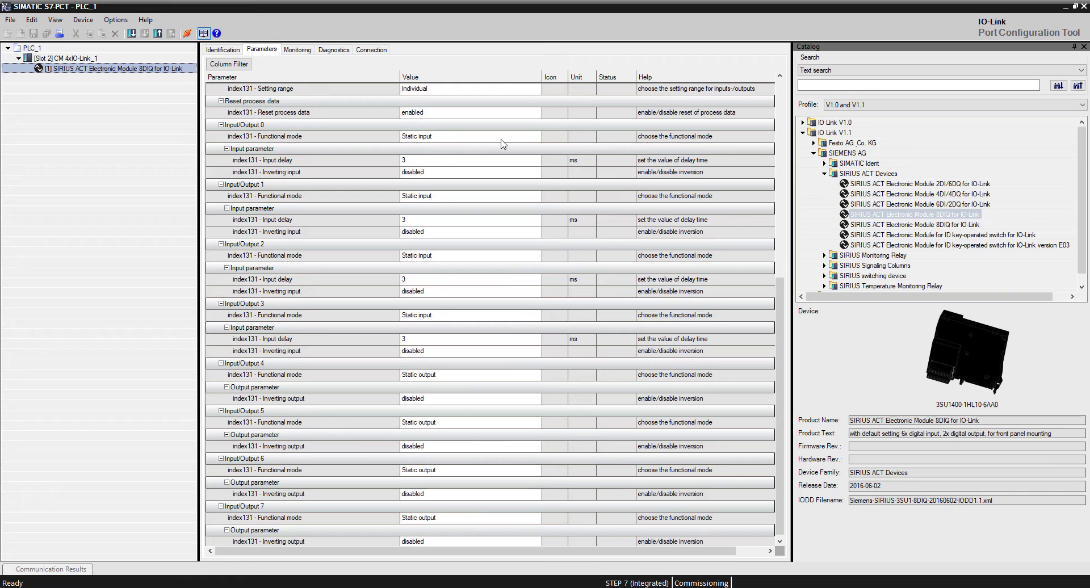
click(536, 139)
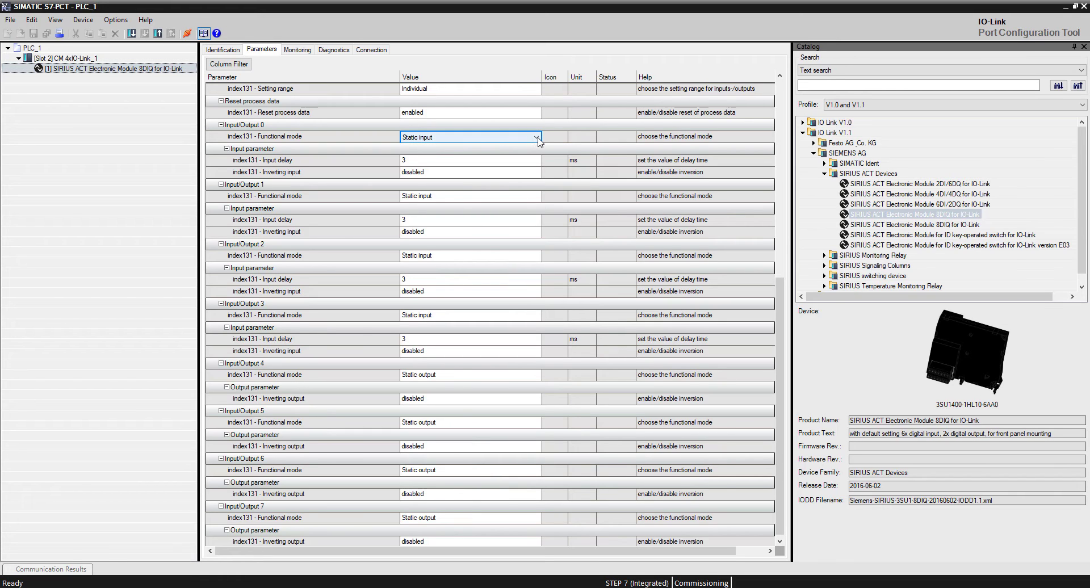
click(537, 139)
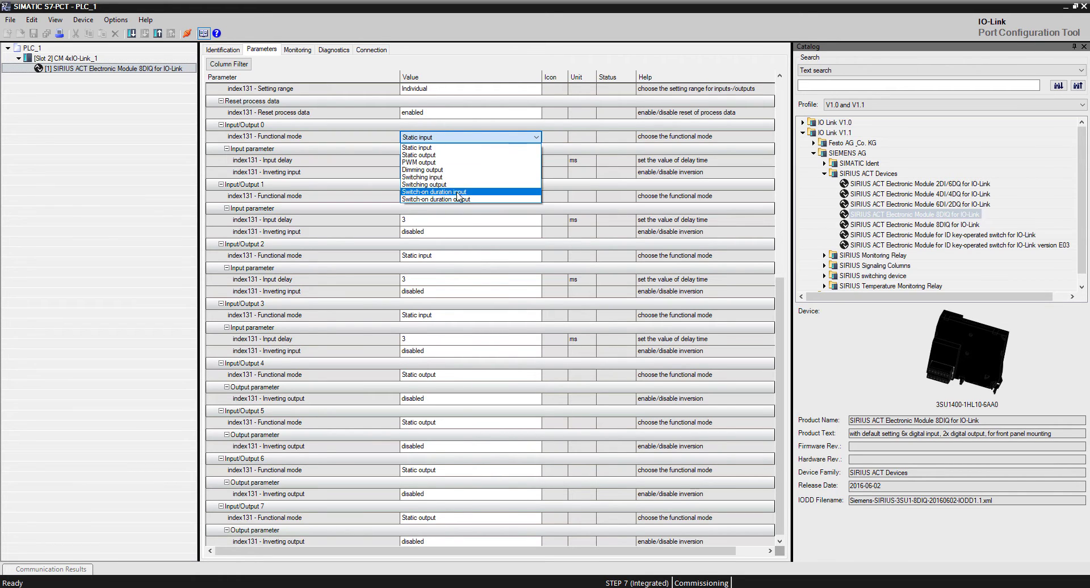
click(427, 148)
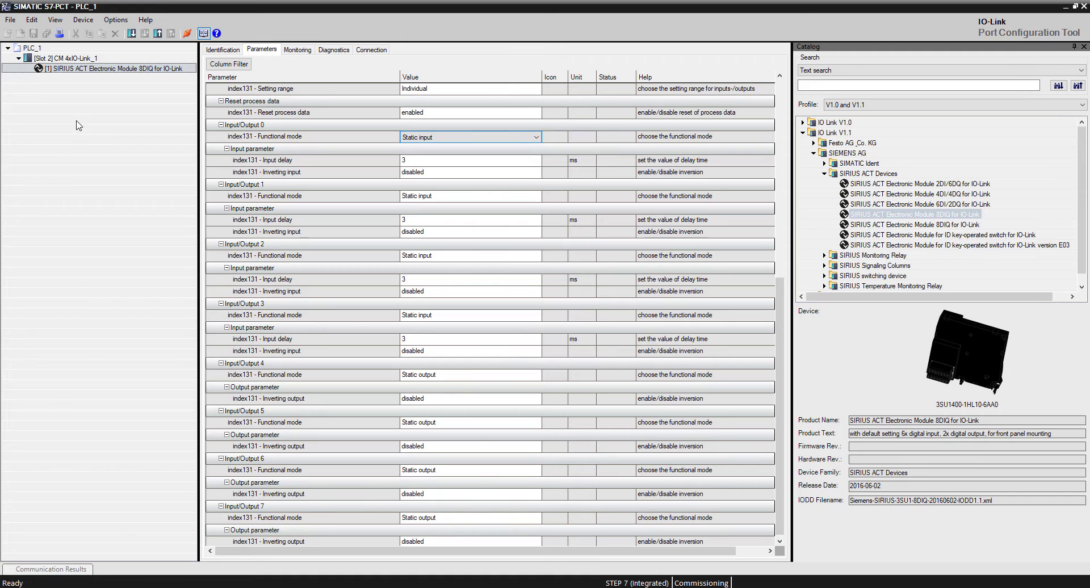
click(68, 58)
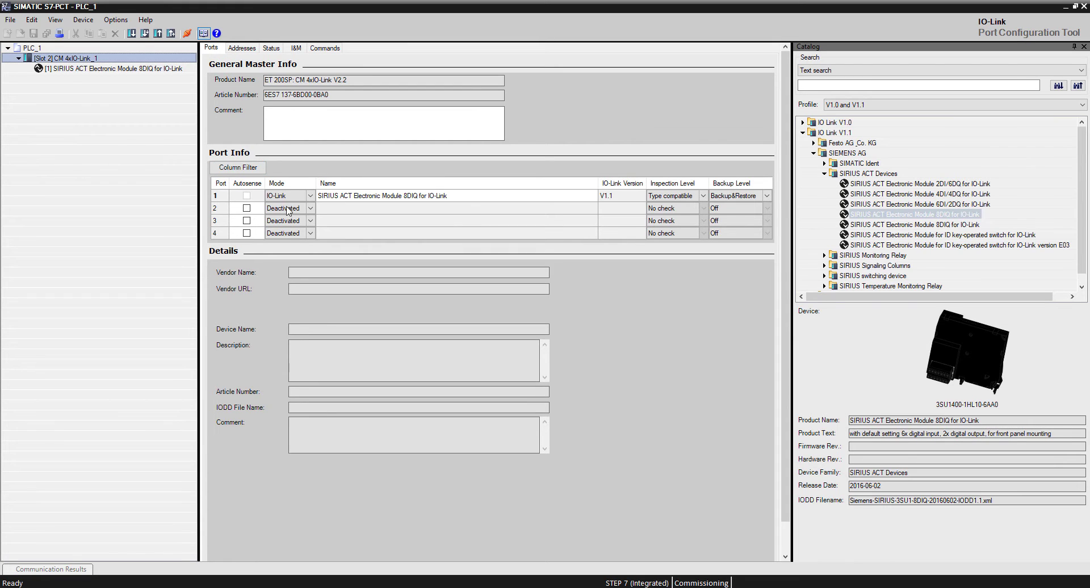
Step: Show the master's Addresses page with process data listed for All Ports
click(243, 49)
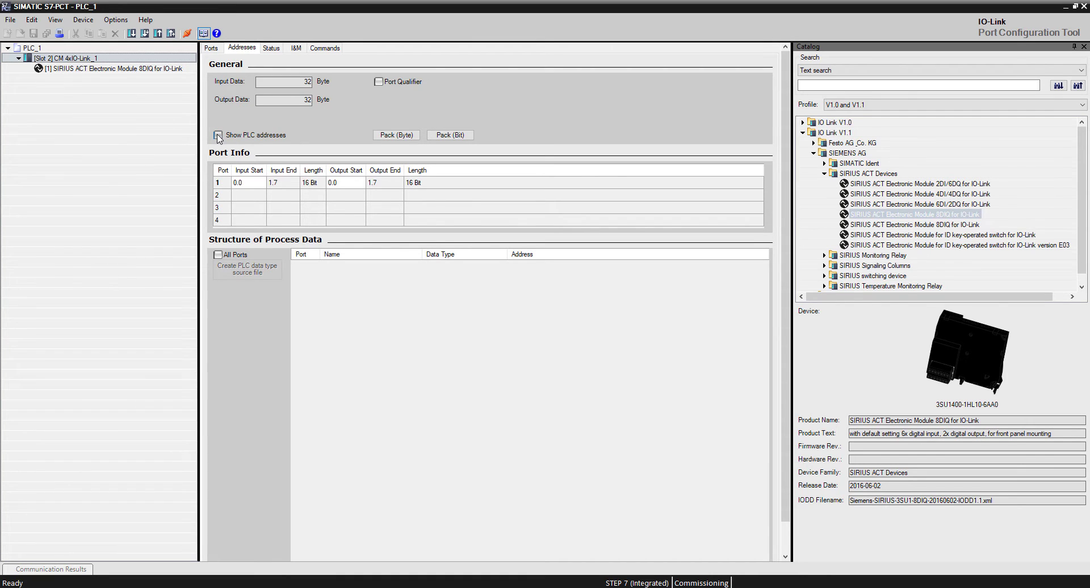
click(218, 255)
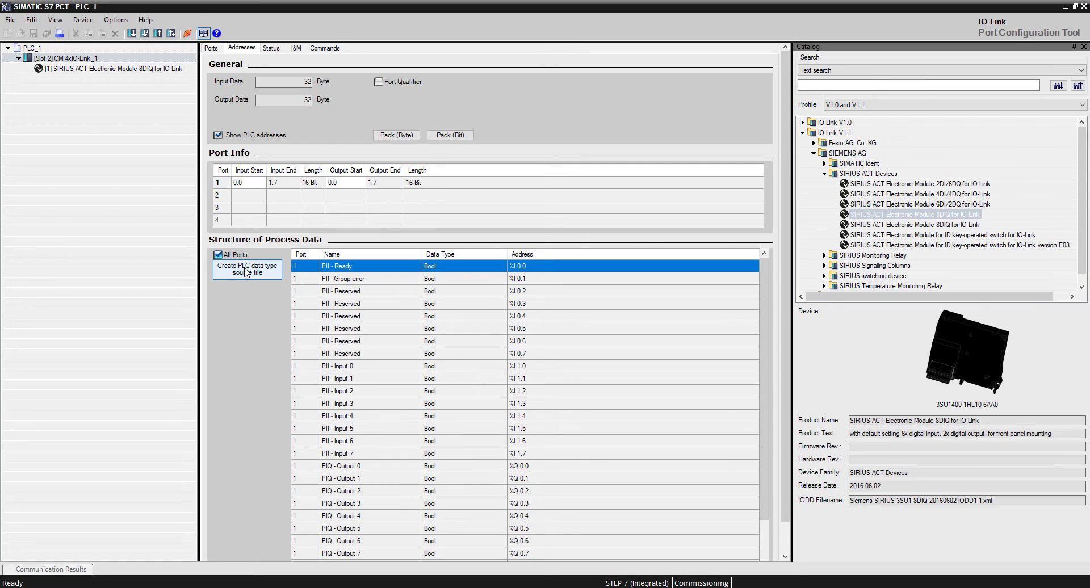
Step: Save a PLC data type source file named 'Panel 1' in Documents and acknowledge the confirmation
click(245, 272)
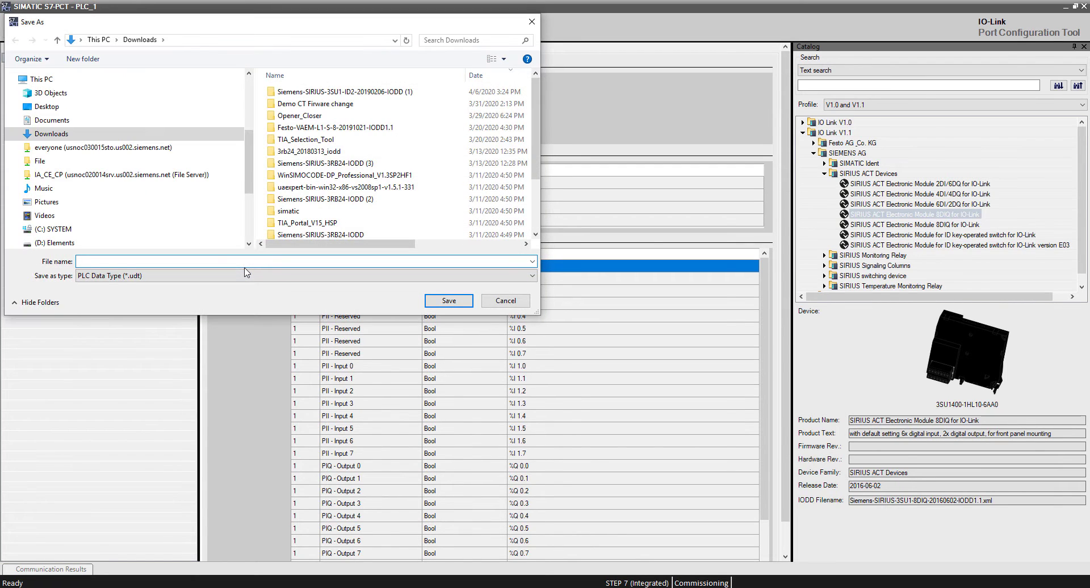
click(59, 122)
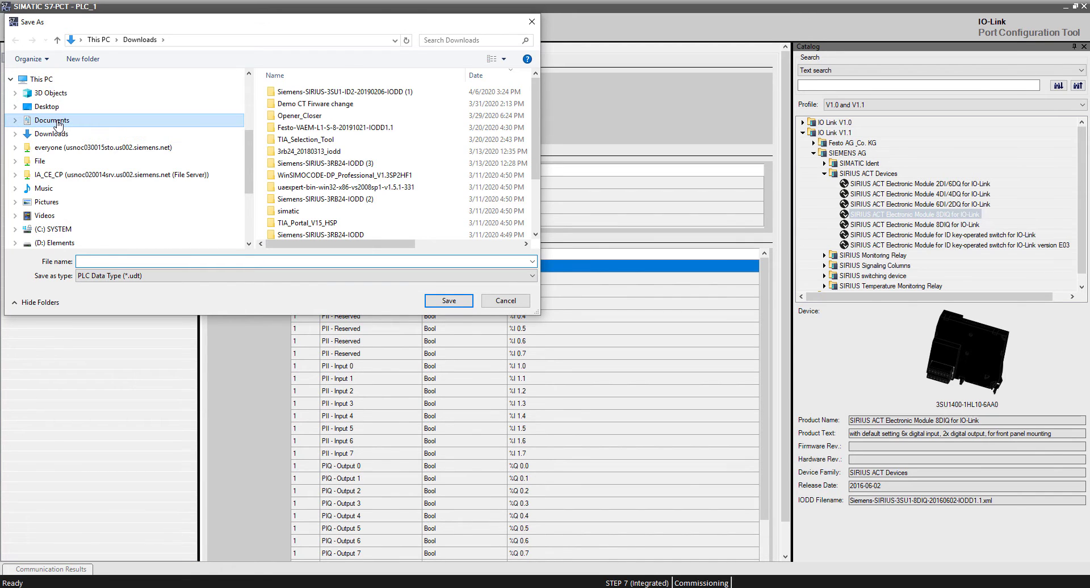
click(154, 261)
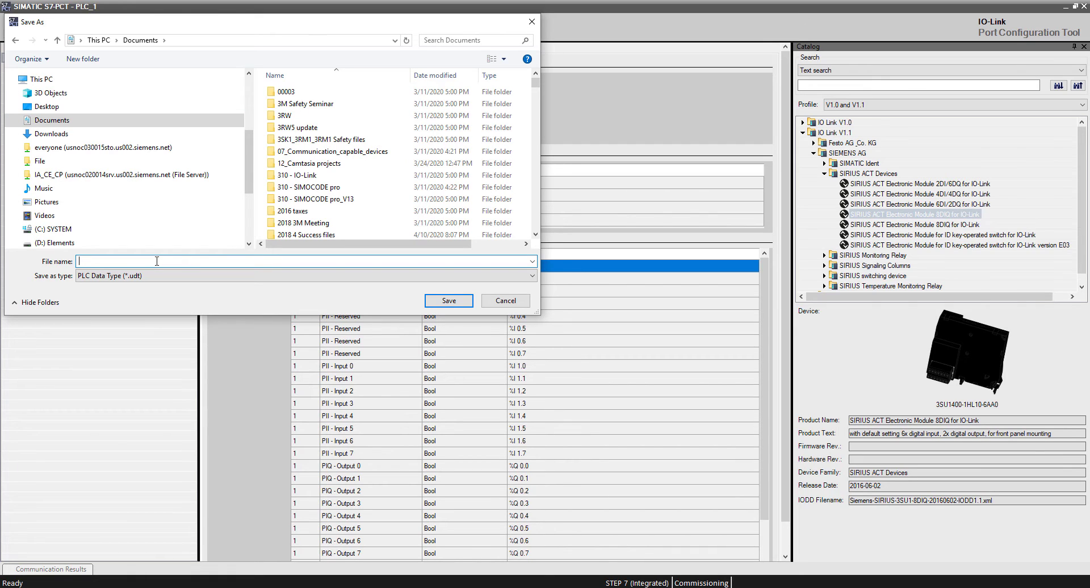
text(Panel)
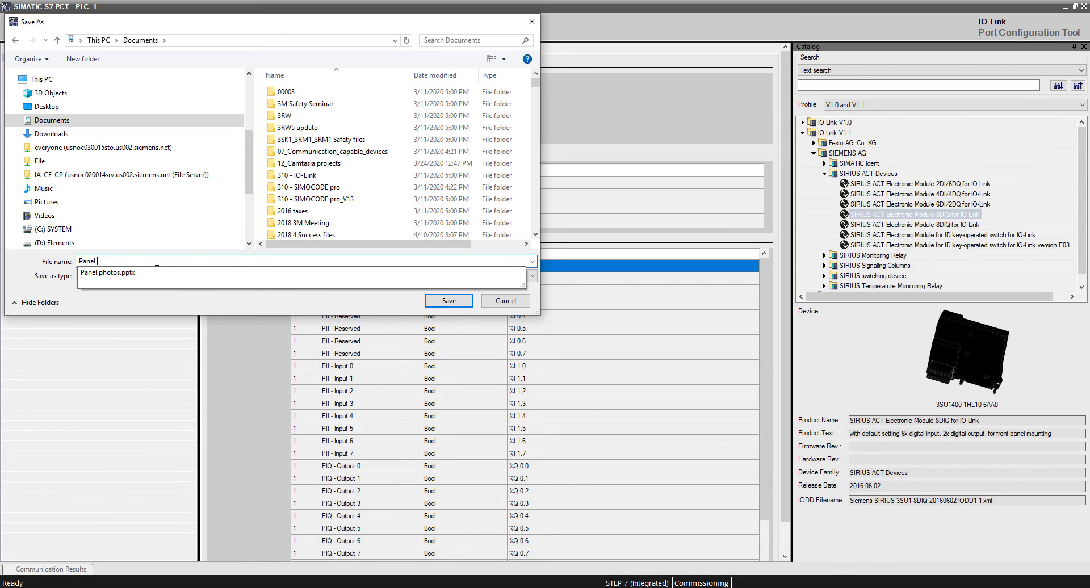
text(I)
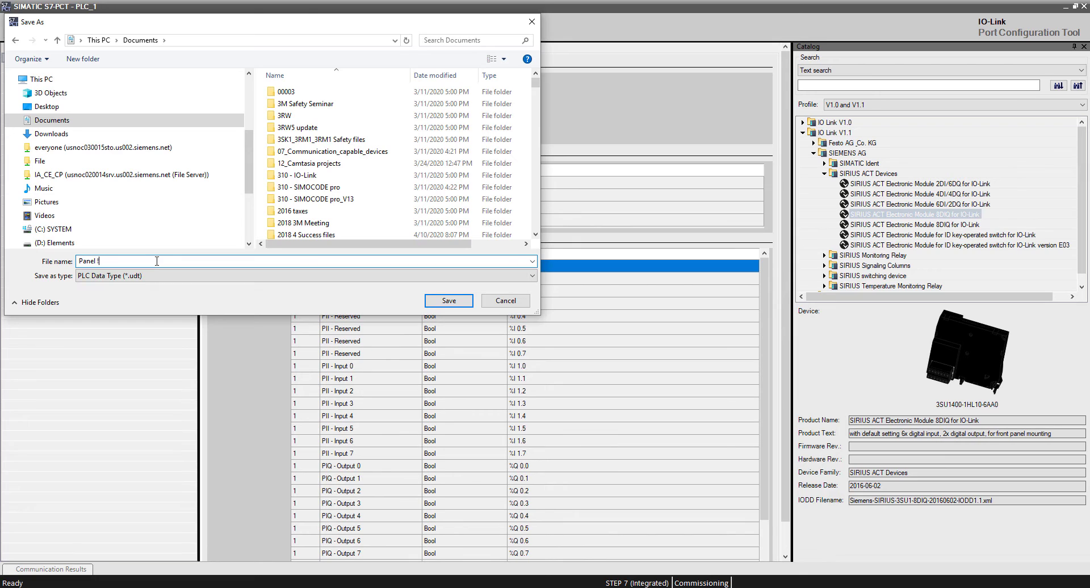
key(BackSpace)
text(1)
click(449, 304)
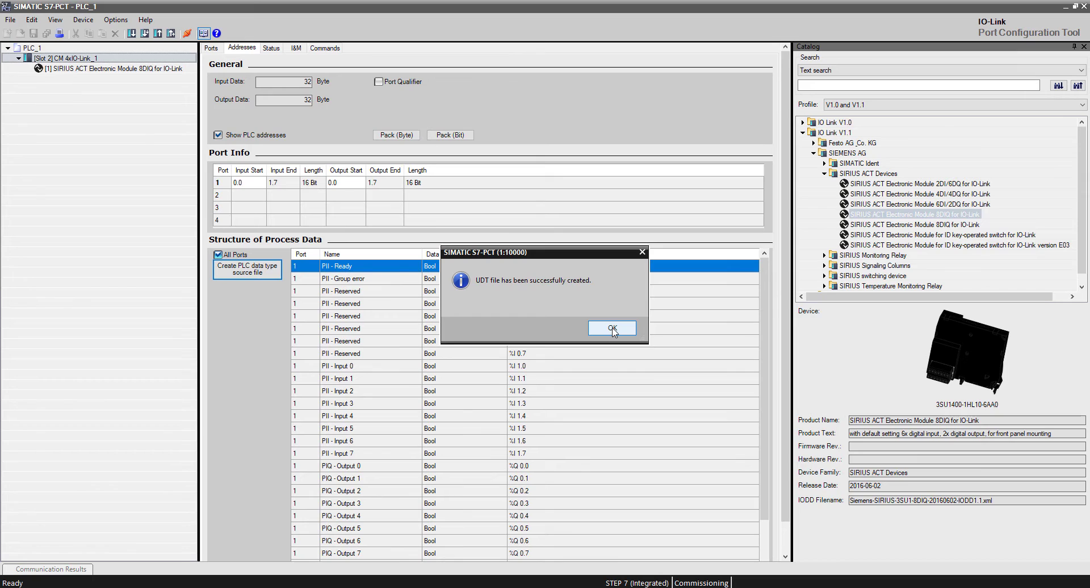
click(612, 330)
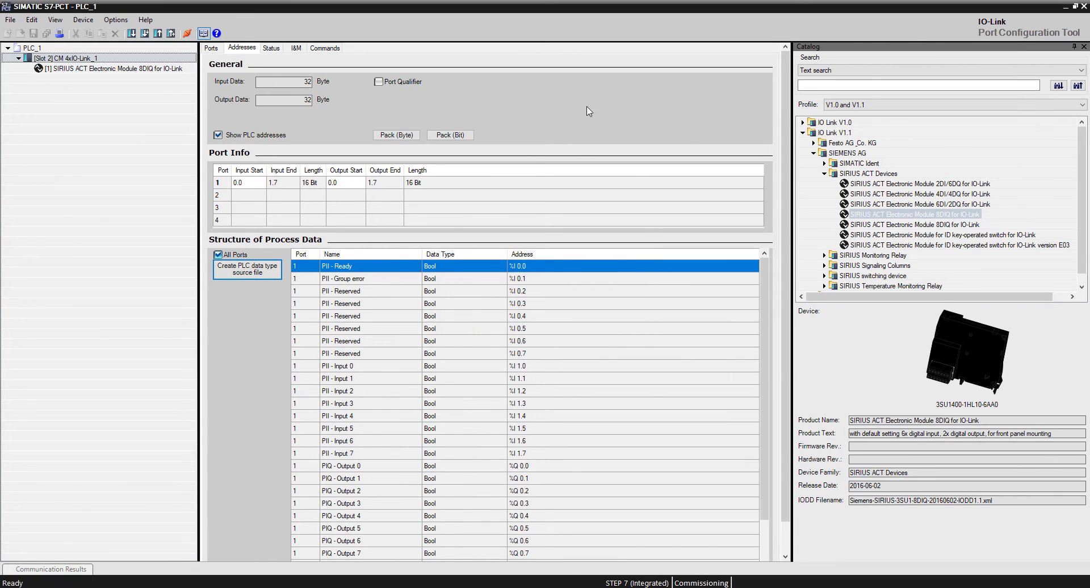
Step: Close S7-PCT and add Panel 1.udt from Documents to PLC_1's External source files
click(1084, 8)
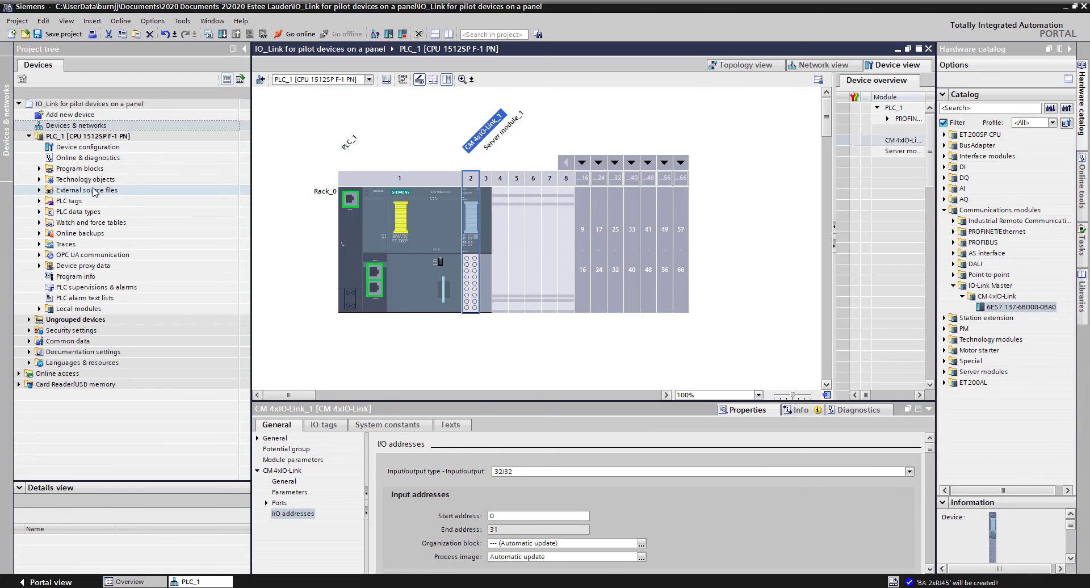
click(39, 190)
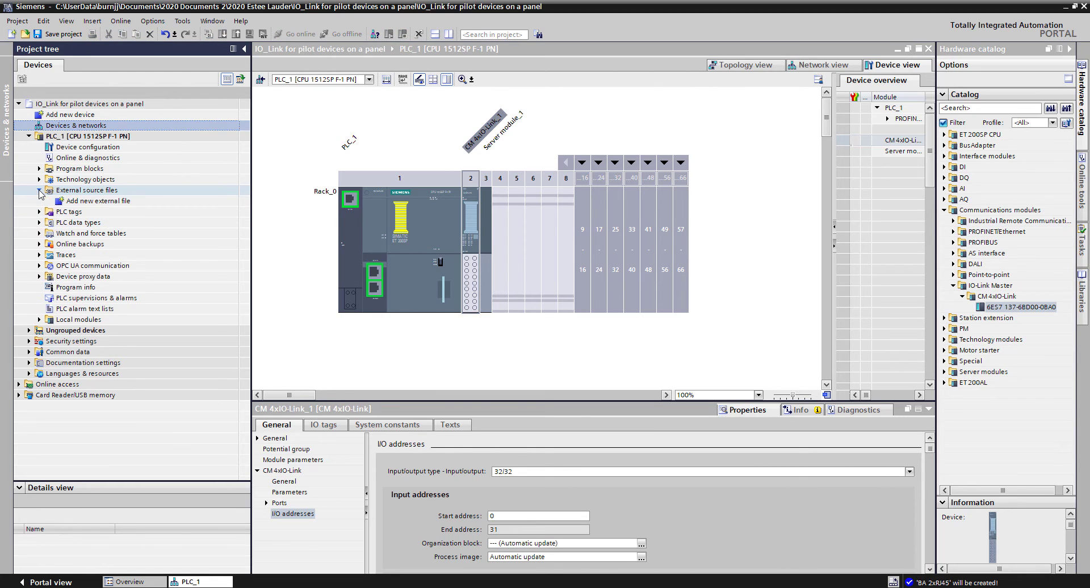
double_click(99, 202)
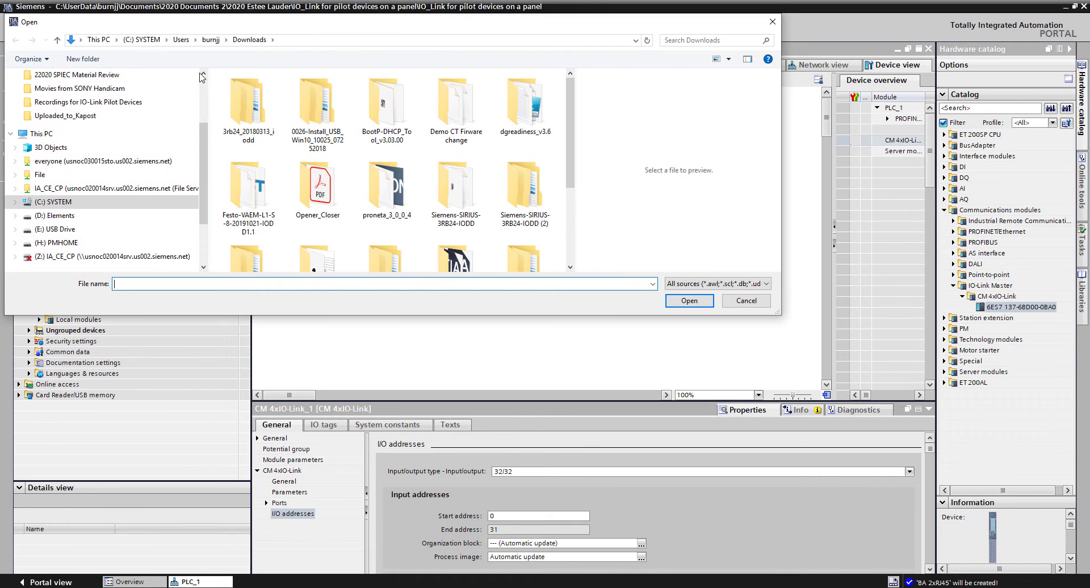
drag(202, 165, 202, 120)
click(58, 114)
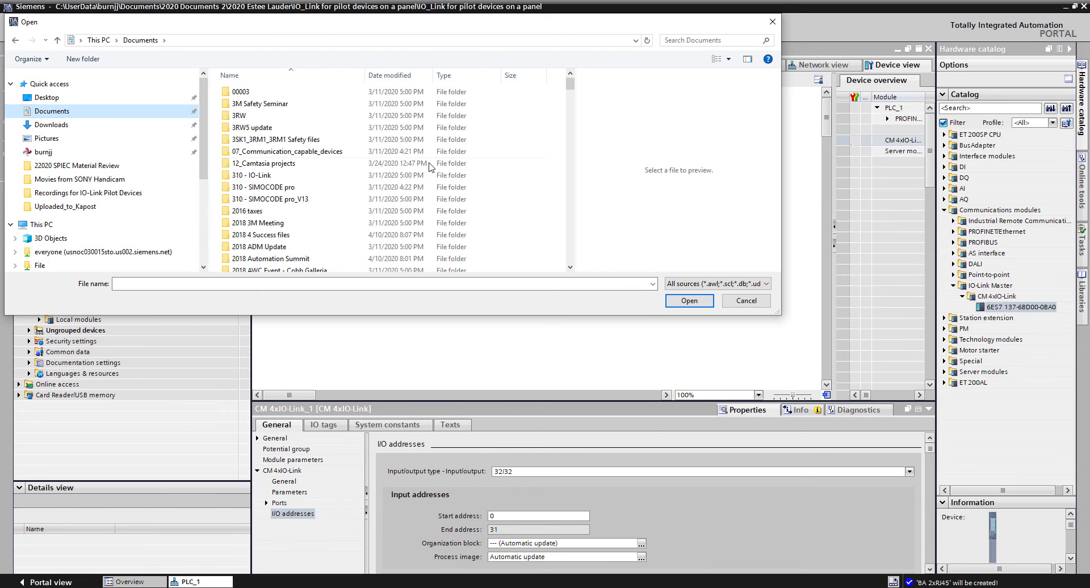
drag(571, 86, 579, 286)
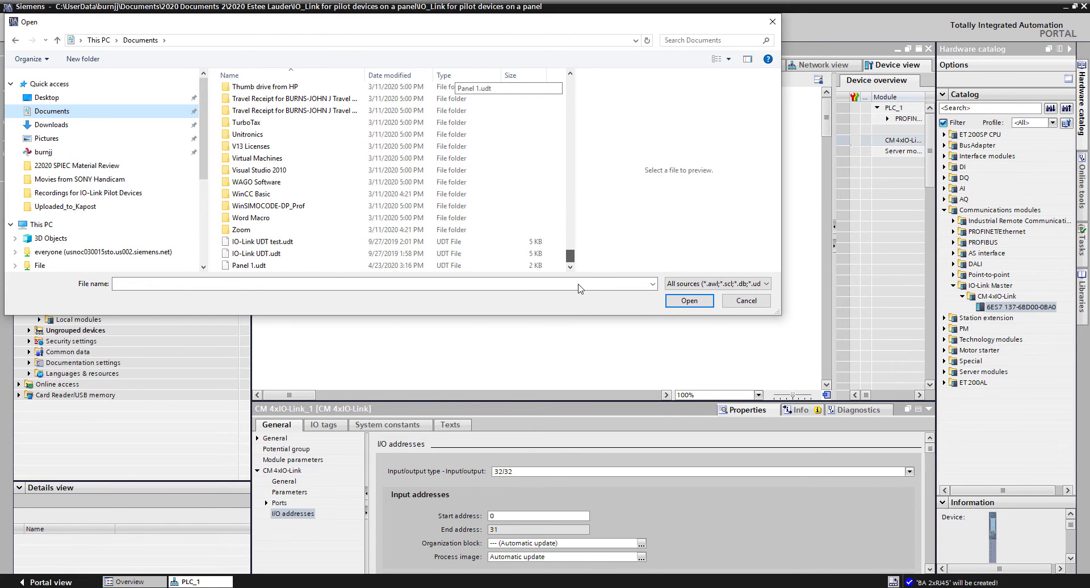
click(251, 265)
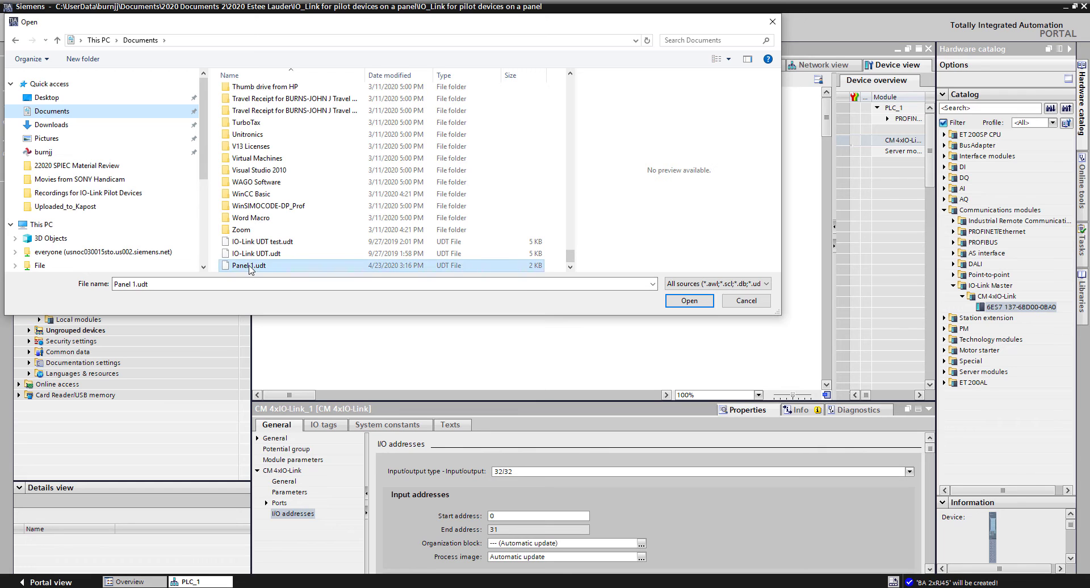
click(692, 302)
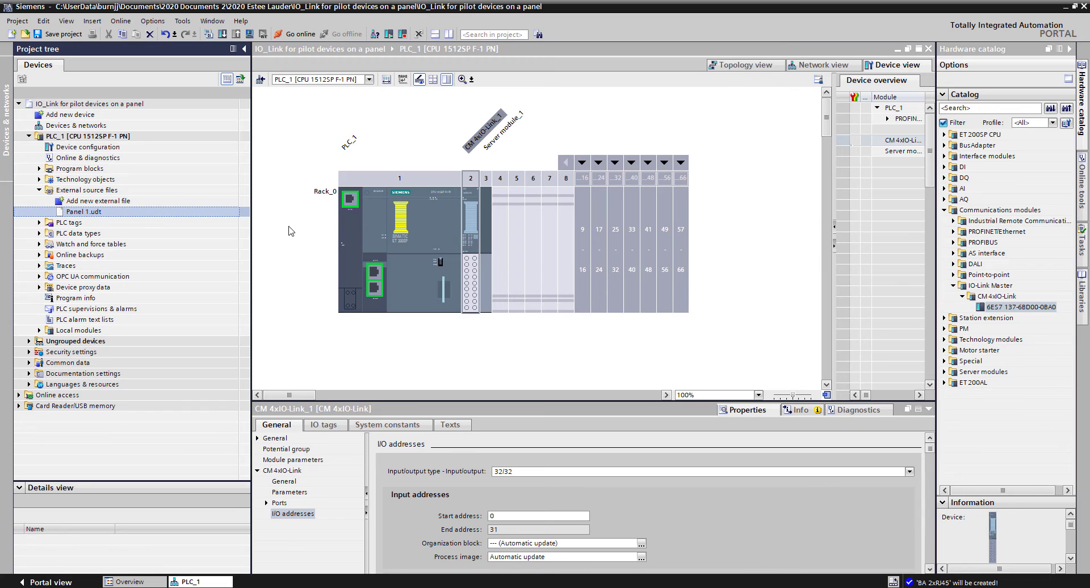
Step: Generate blocks from Panel 1.udt and expand PLC data types to see the PII and PIQ types
right_click(114, 212)
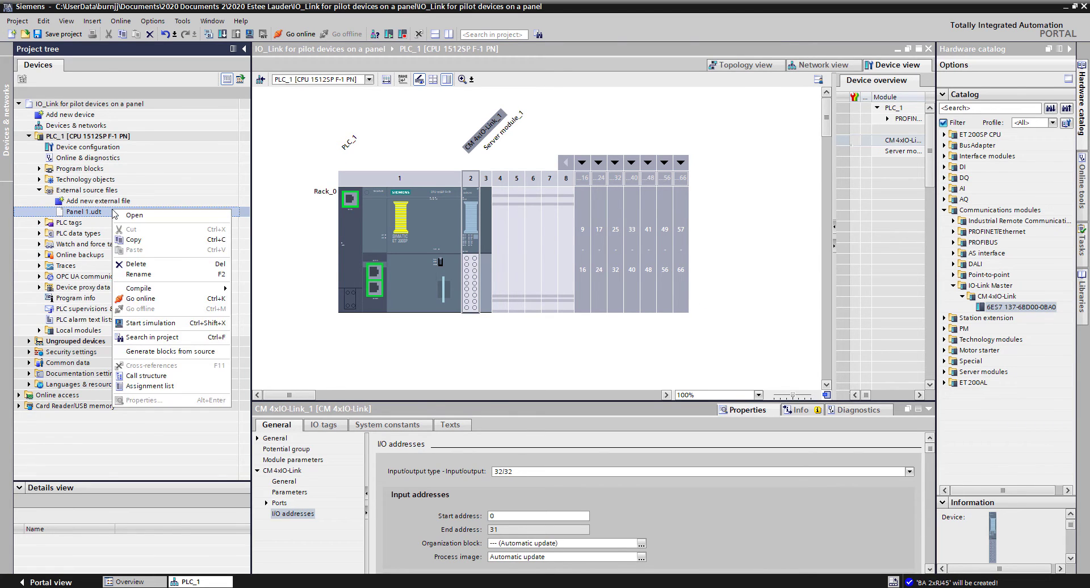
click(173, 351)
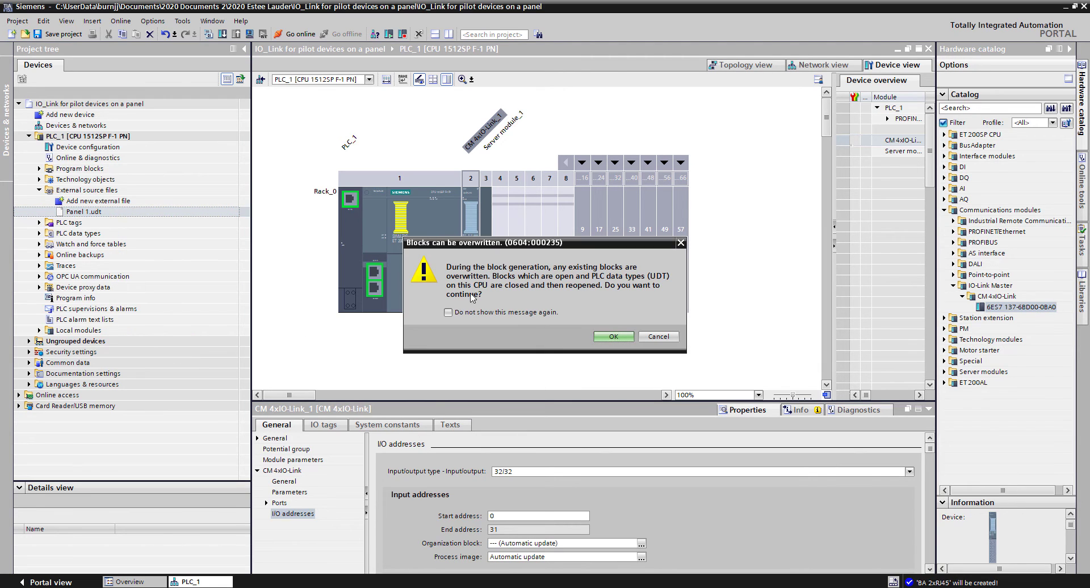
click(613, 340)
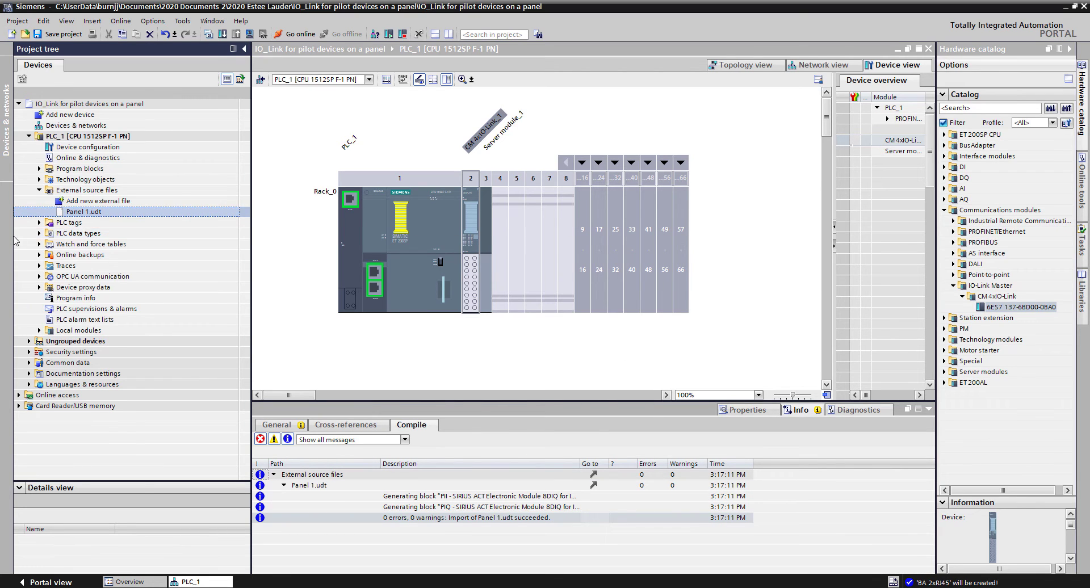
click(39, 233)
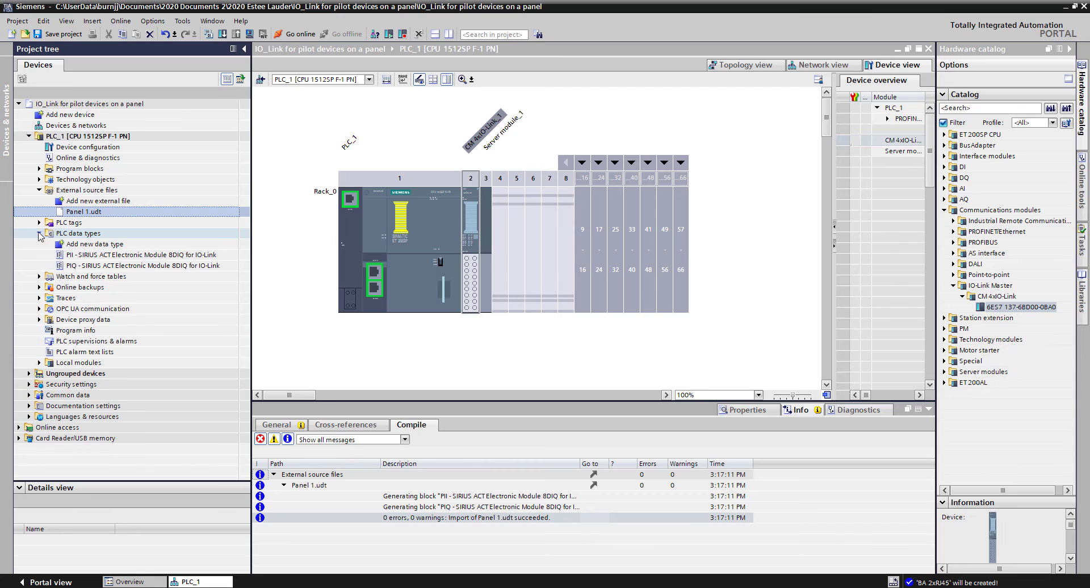
Step: Open the PII data type and rename its inputs to SS In Auto, Stop PB, Start PB and Reset PB
double_click(122, 256)
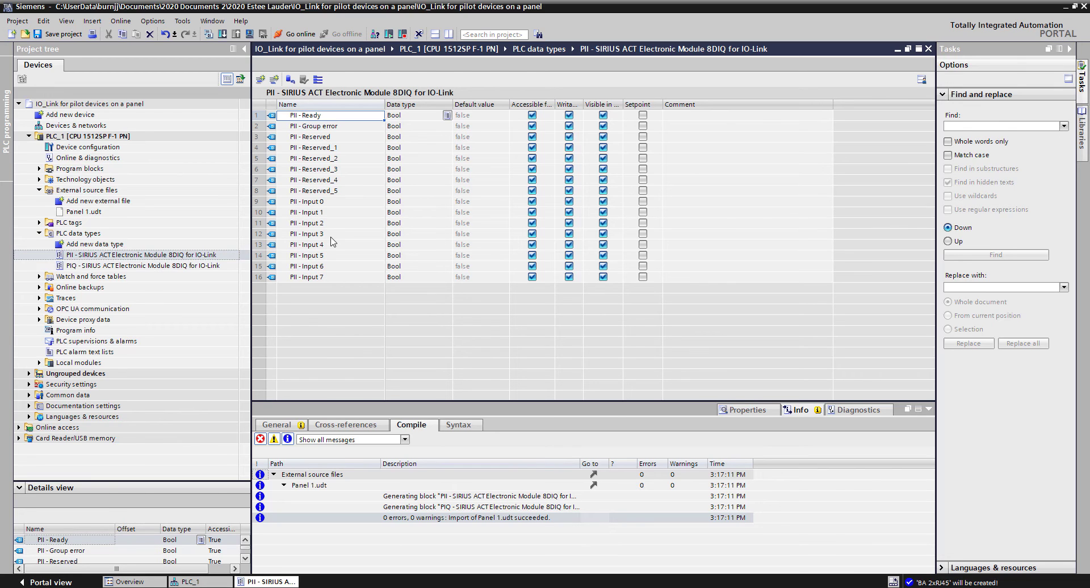
click(323, 203)
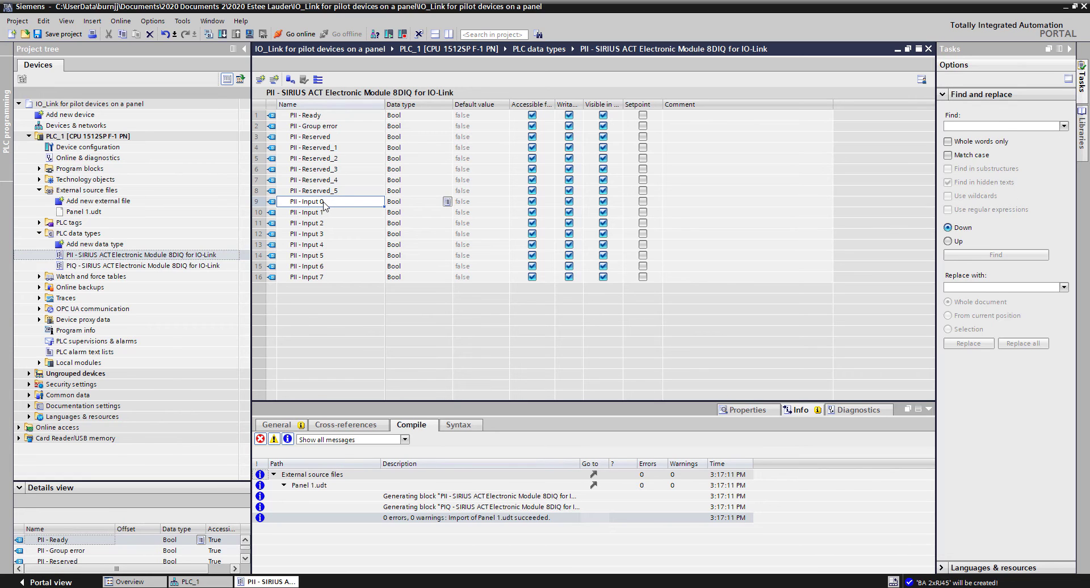
text(SS In Auto)
key(Return)
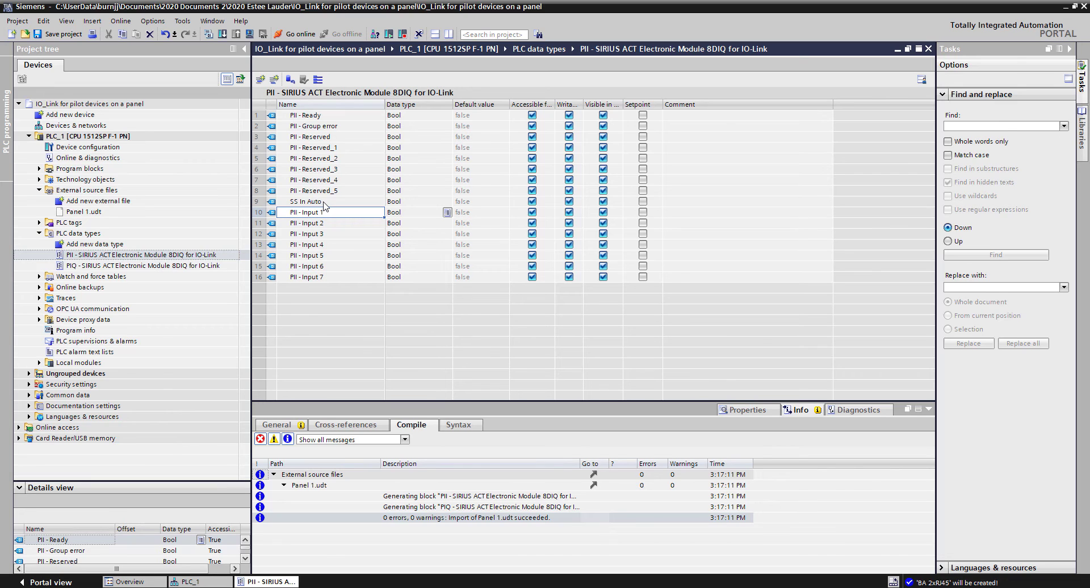
text(Stop PB)
key(Return)
text(Start)
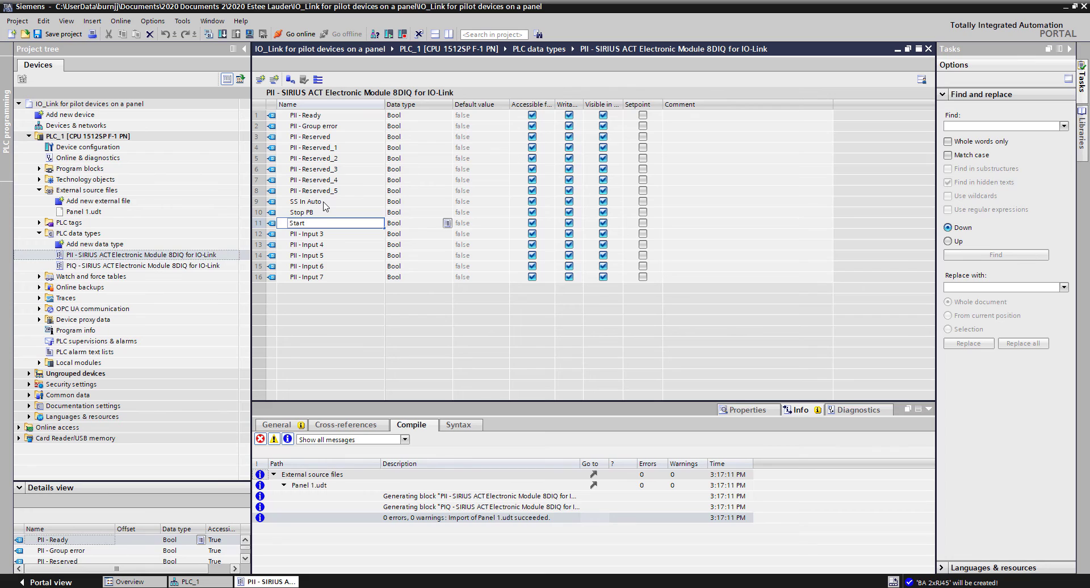
text( PB)
key(Return)
text(Reset)
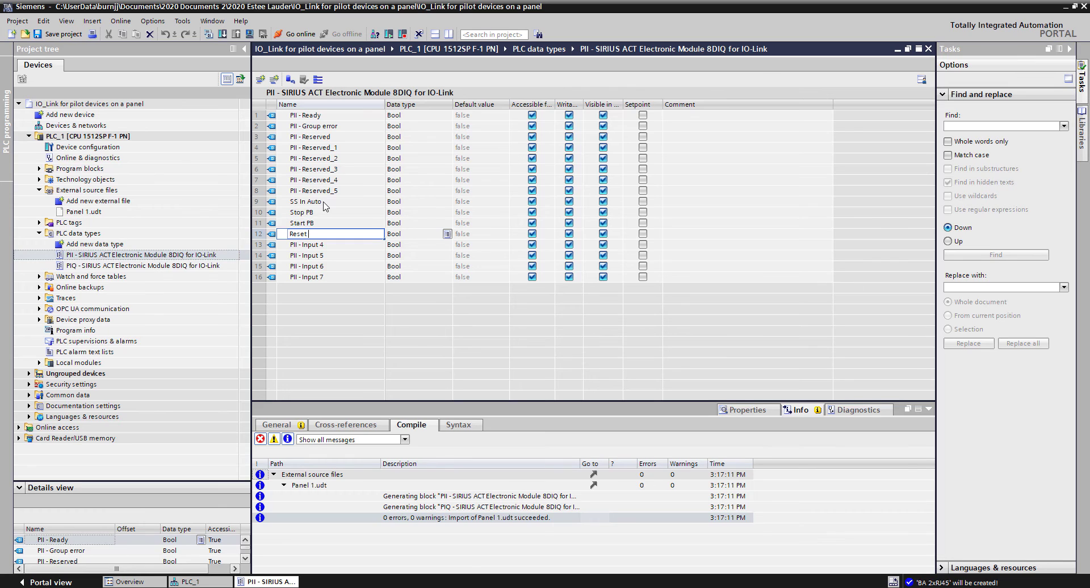
text( PB)
key(Return)
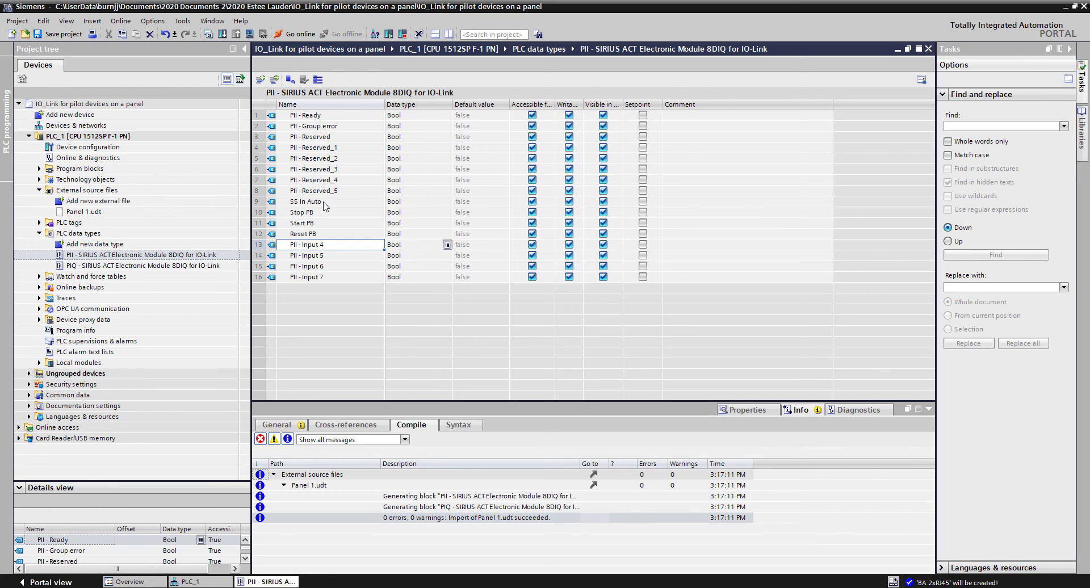
Step: In the PIQ data type, rename outputs 1–4 to In Auto Lamp, In Stop Lamp, In Run Lamp and Reset Req Lamp
double_click(133, 265)
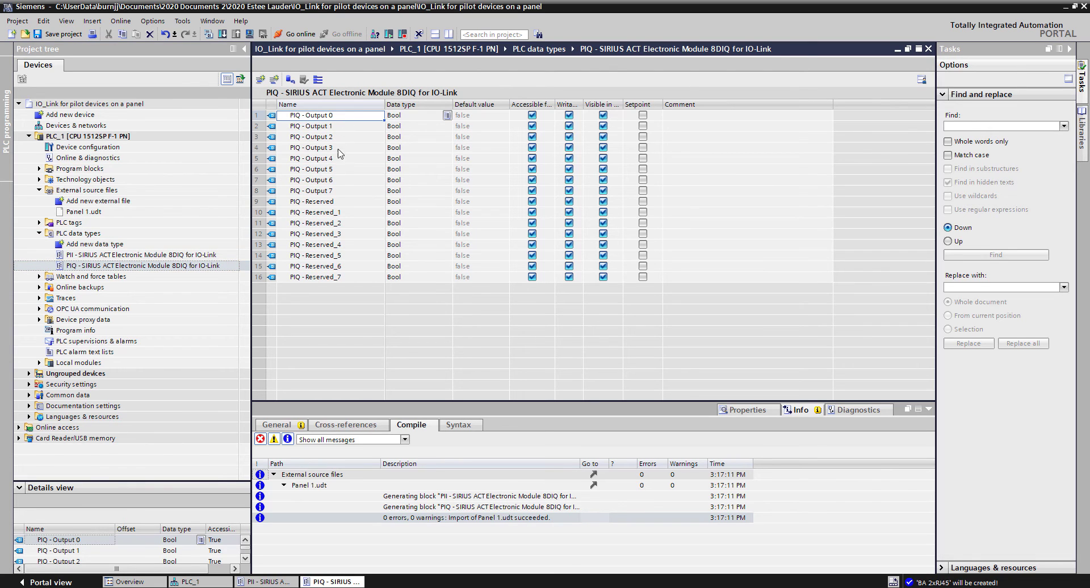
click(345, 116)
key(BackSpace)
text(In Auto Lamp)
key(Return)
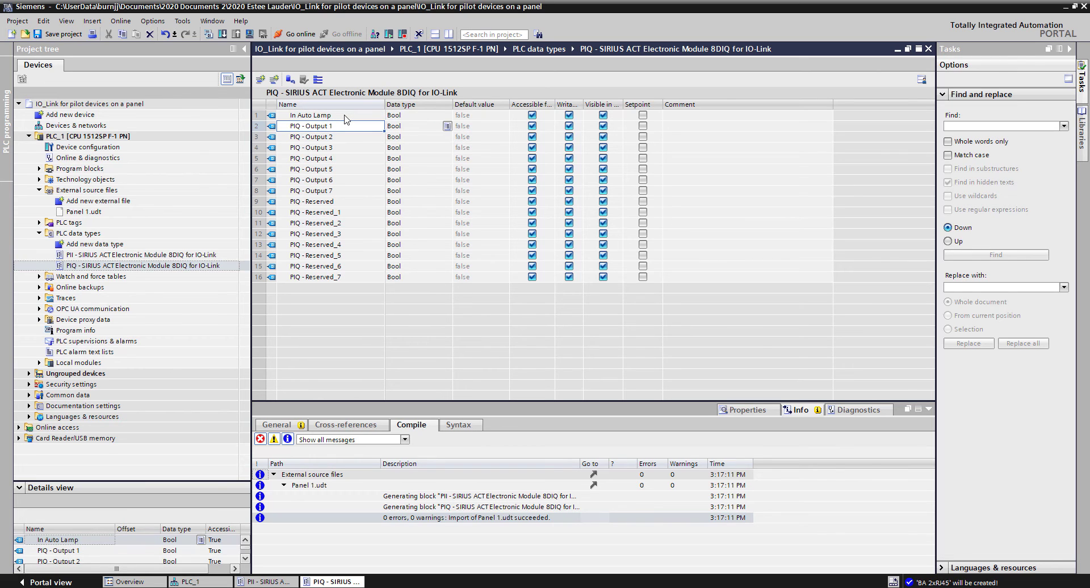
text(In Stop Lamp)
key(Return)
text(In Run)
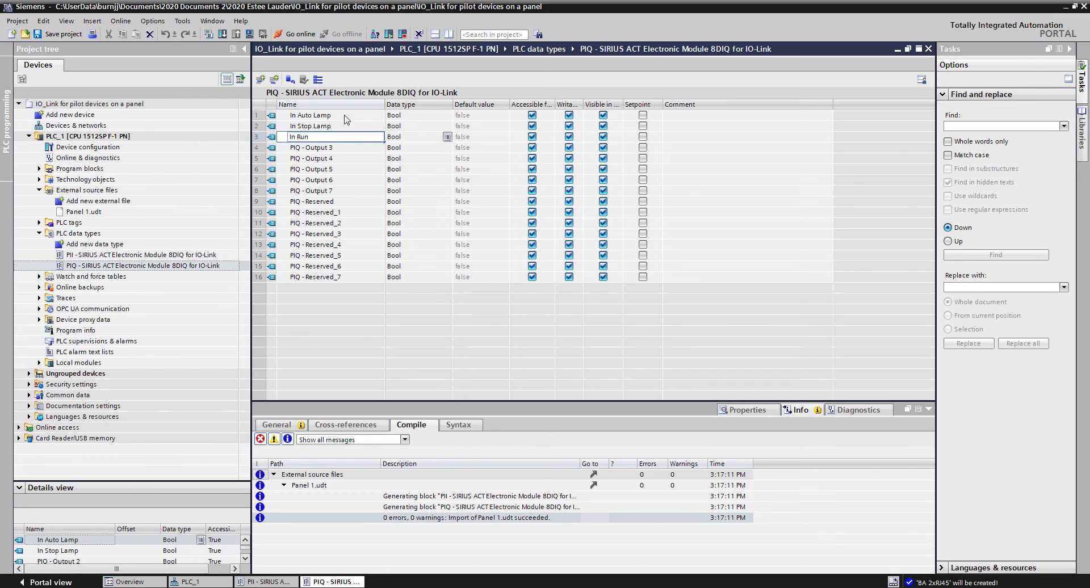
text( Lamp)
key(Return)
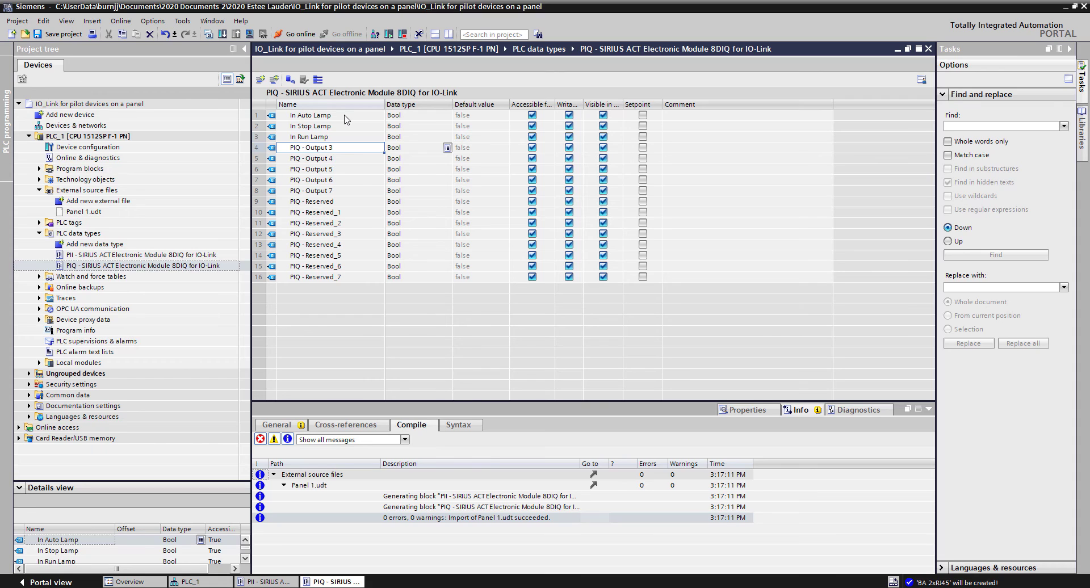
text(Reset Req Lamp)
key(Return)
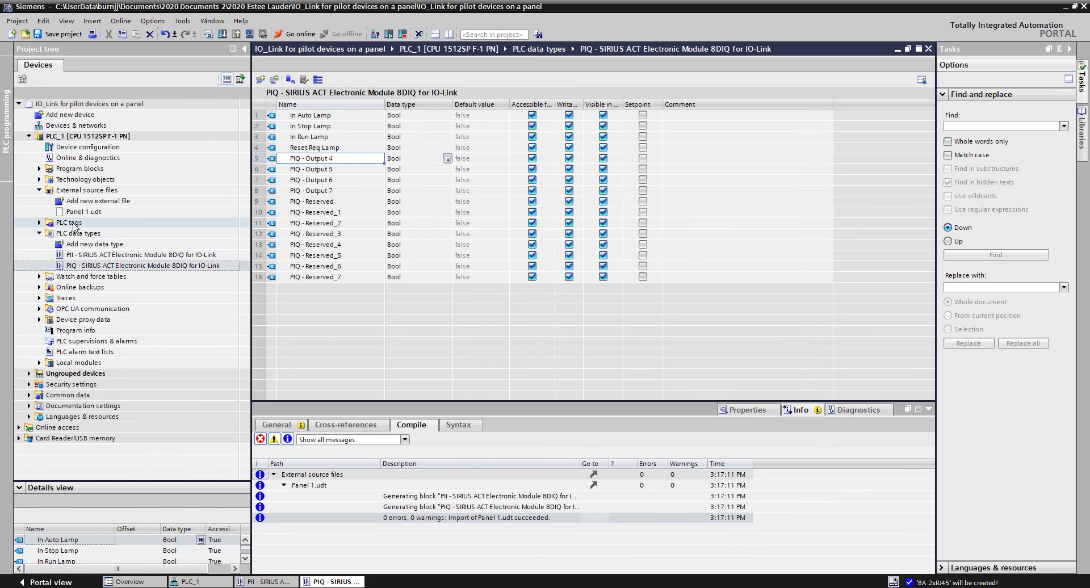
Step: Open the Show all tags table and add a new tag named Panel 1
click(39, 223)
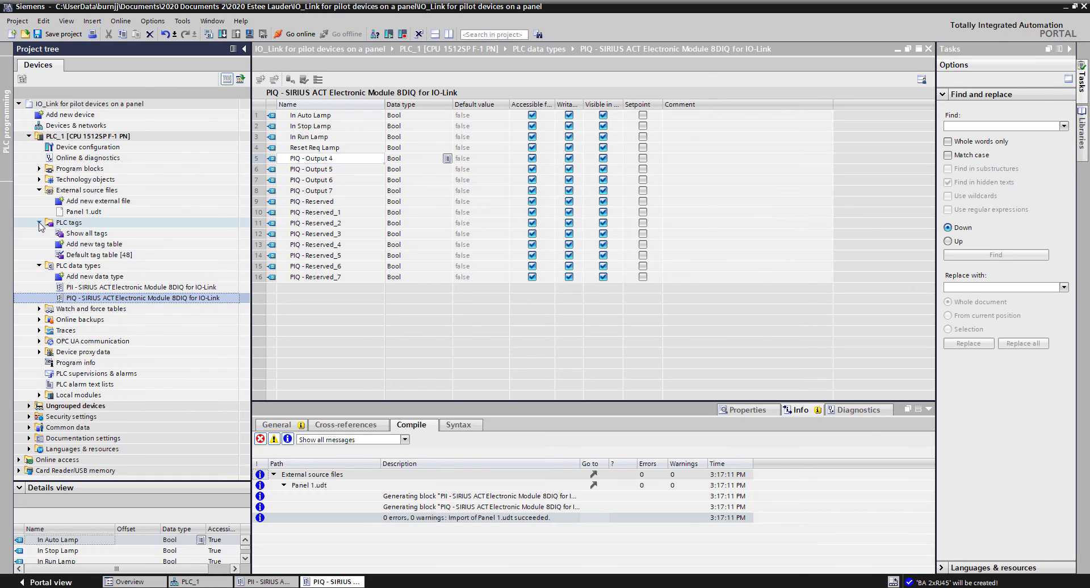
double_click(97, 233)
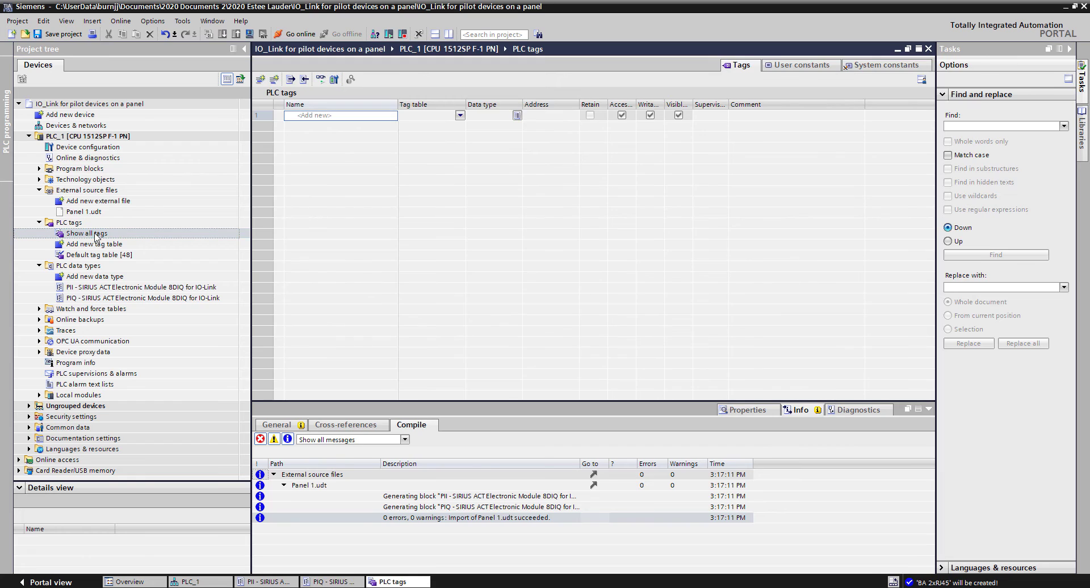
click(352, 121)
text(Panel 1)
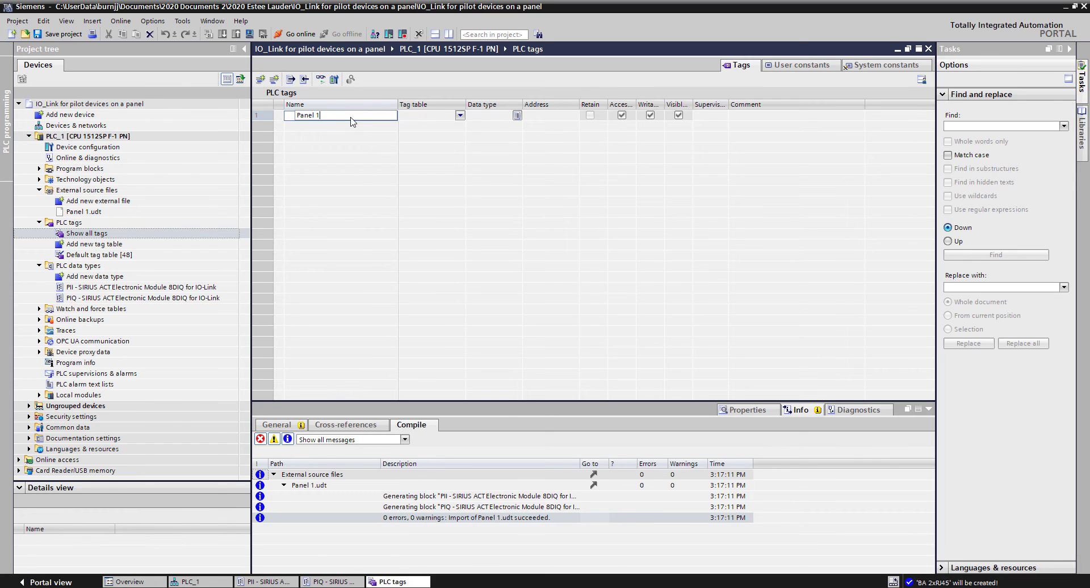
key(Return)
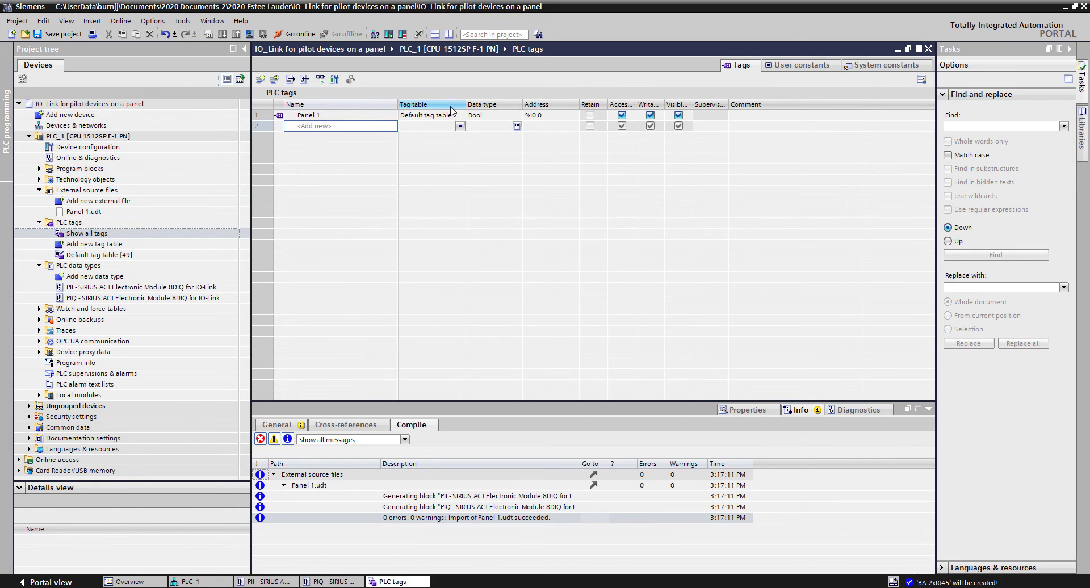
Step: Give Panel 1 the PII SIRIUS IO-Link data type at %I0.0 and expand its members
click(507, 116)
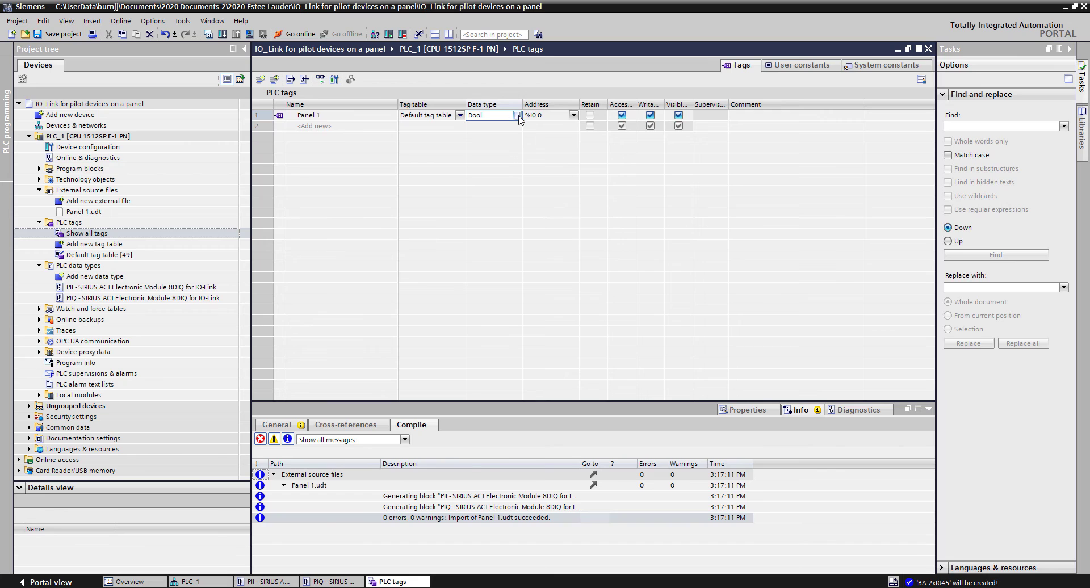
click(517, 115)
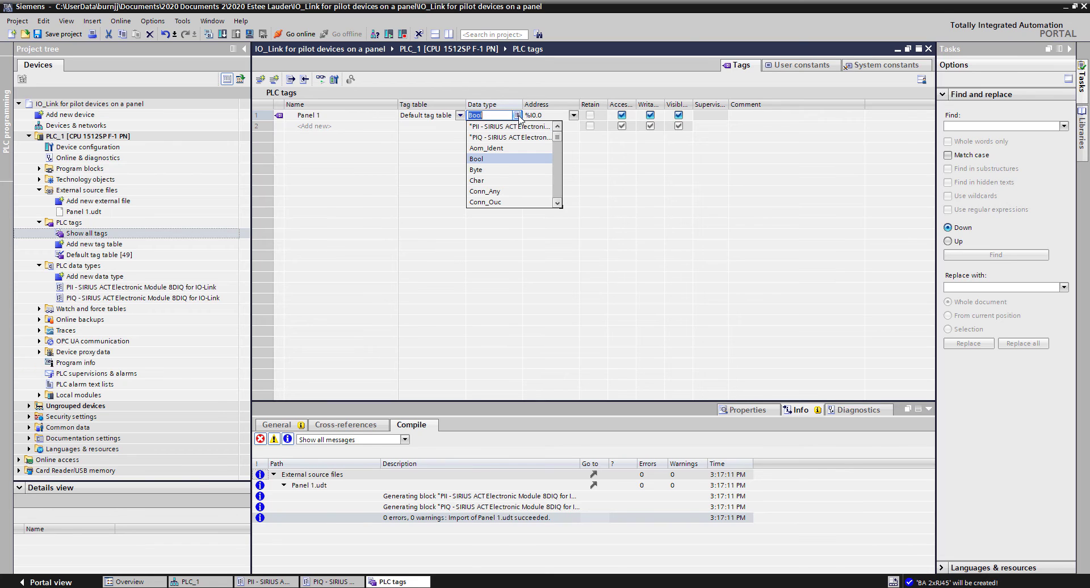
click(495, 128)
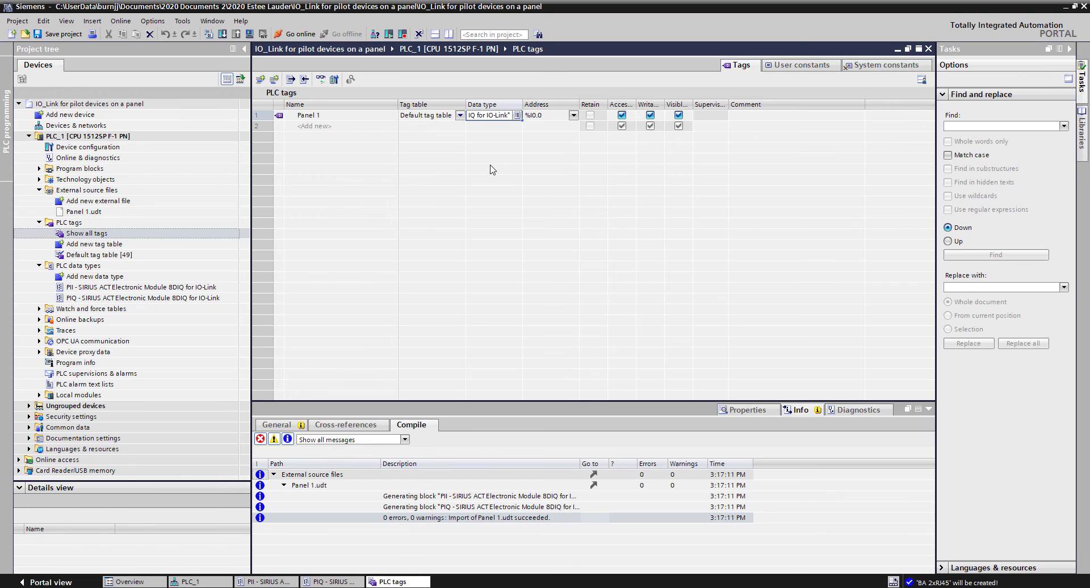
key(Return)
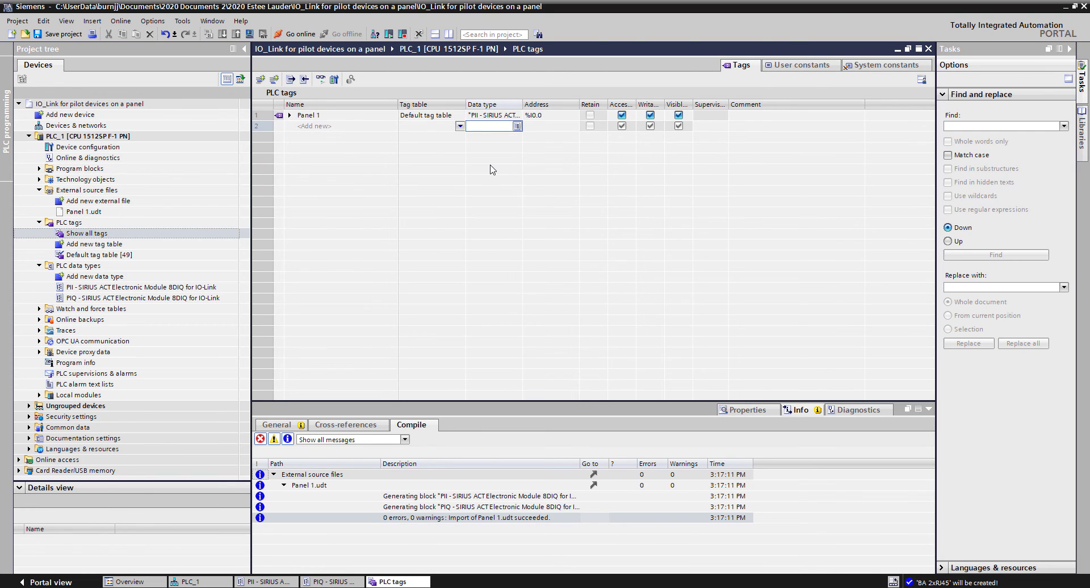
click(558, 117)
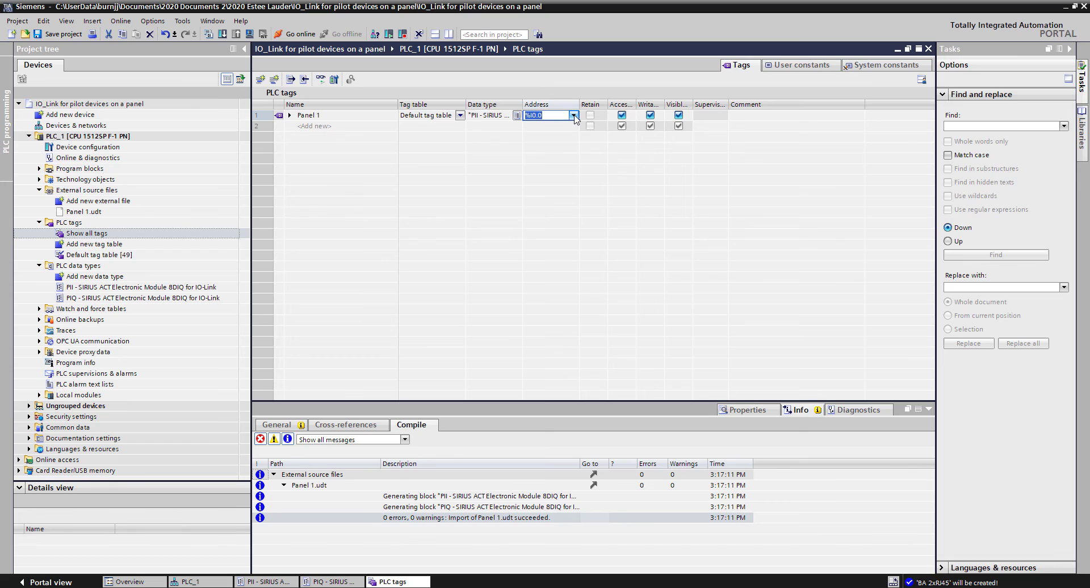
click(573, 115)
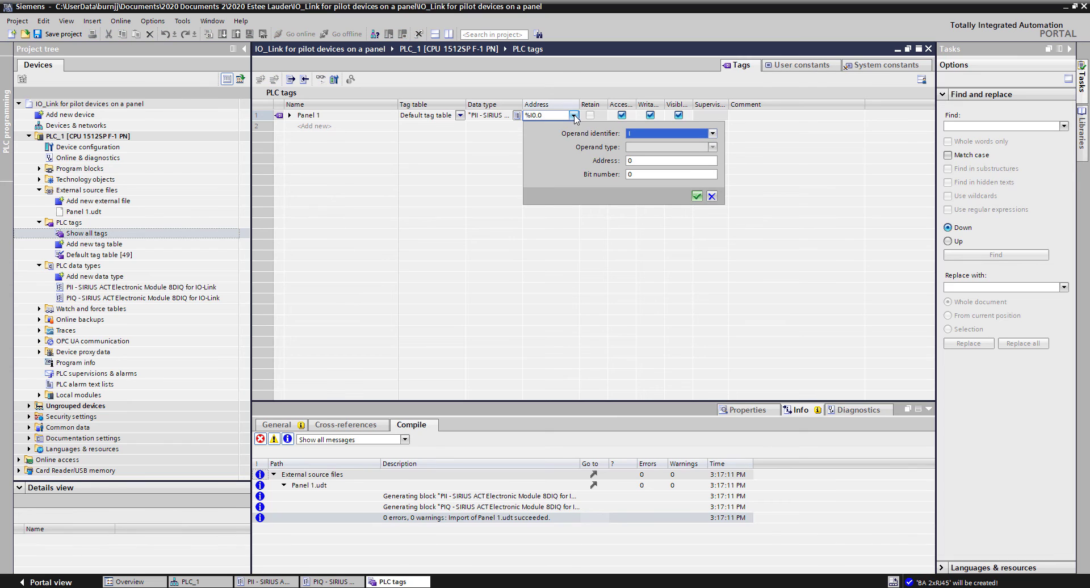
click(697, 196)
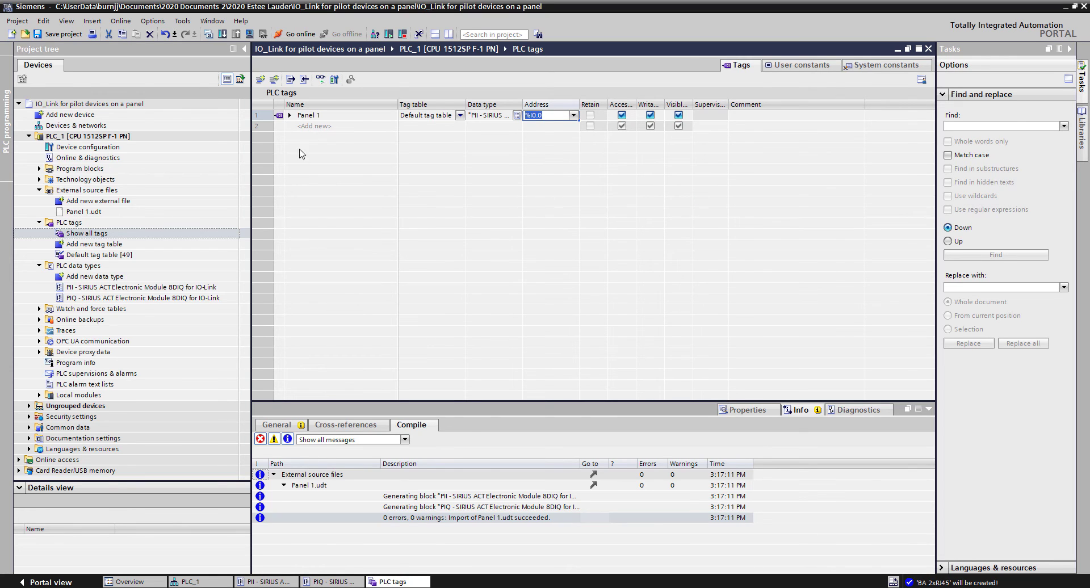
click(290, 116)
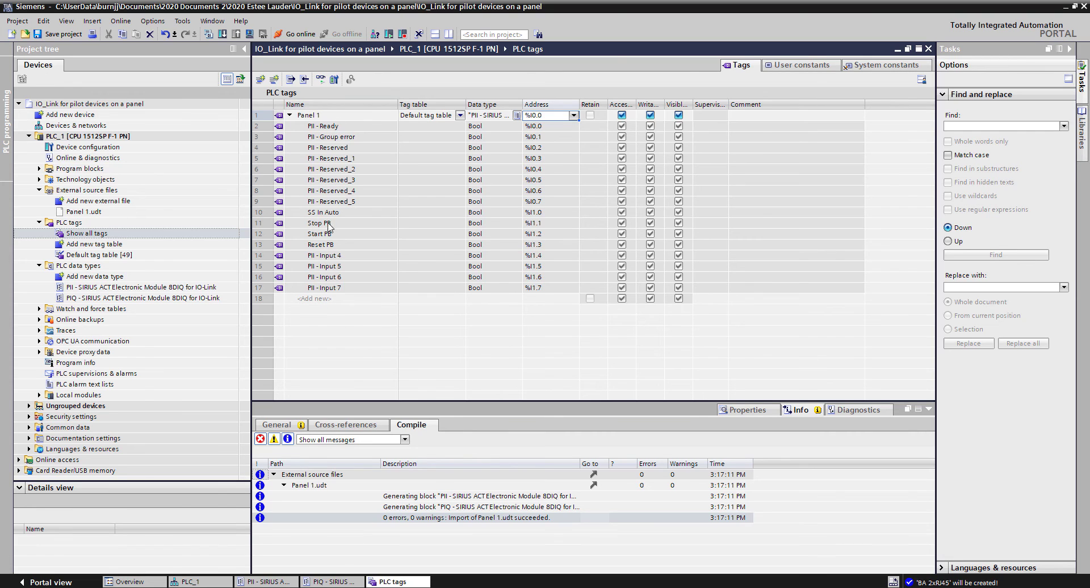
Step: Append ' Inputs' to the Panel 1 tag name, making it Panel 1 Inputs
click(337, 118)
click(337, 116)
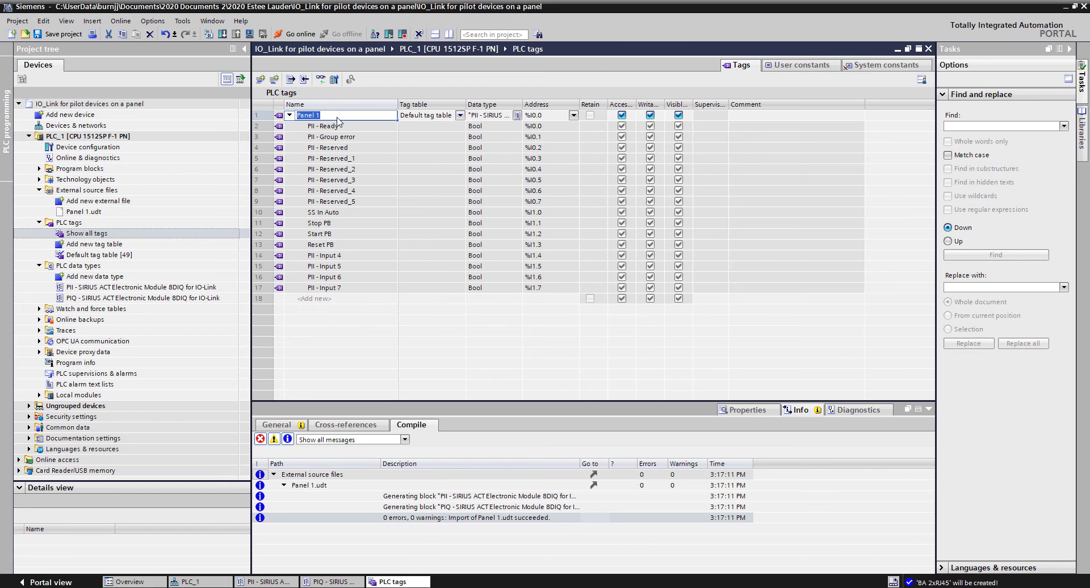
click(337, 120)
text(Inputs)
key(Return)
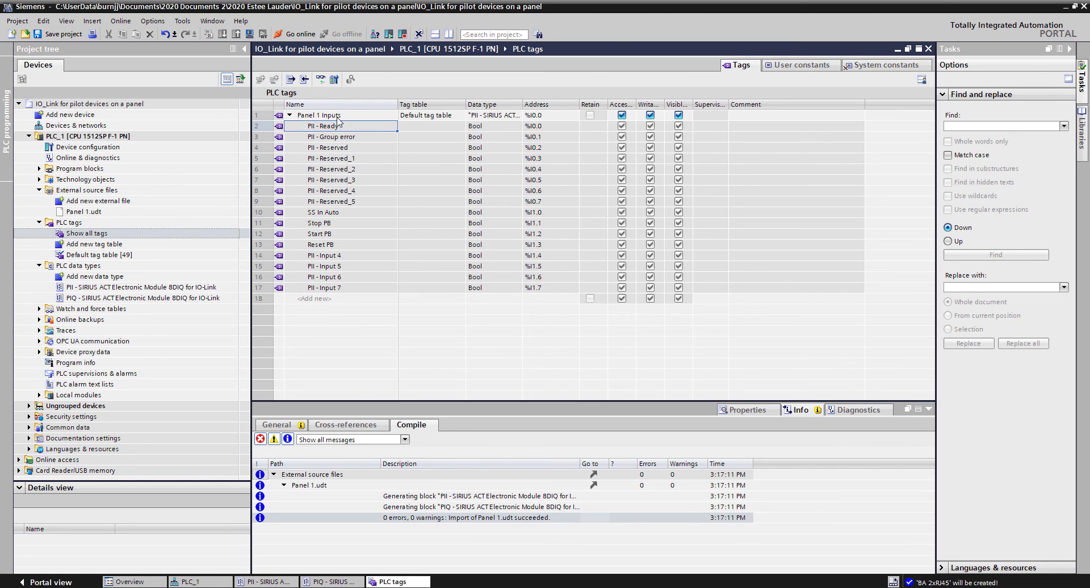
Step: Add a Panel 1 Outputs tag with the PIQ SIRIUS data type
click(333, 300)
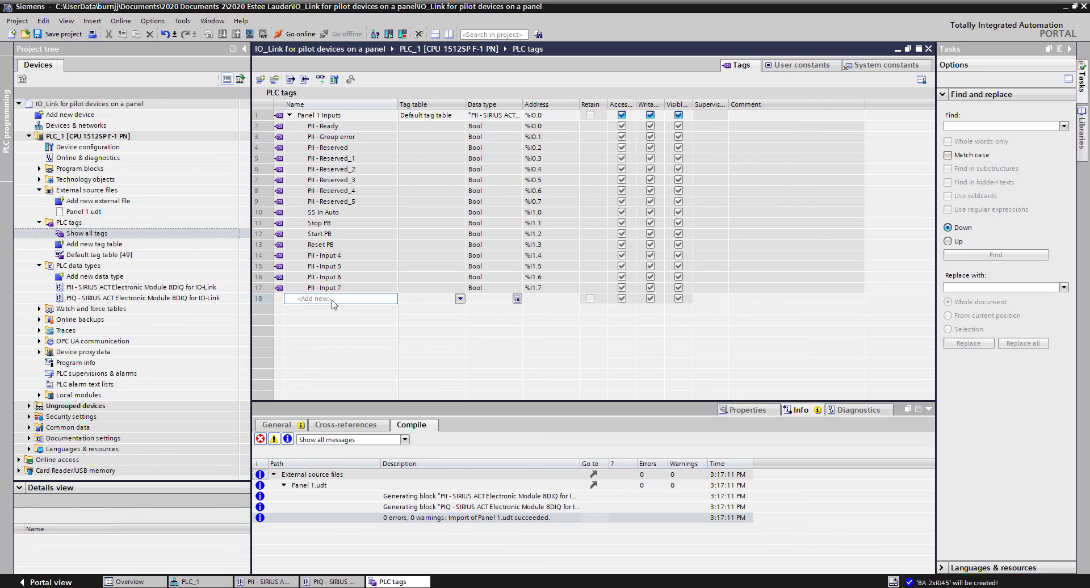
text(Panel)
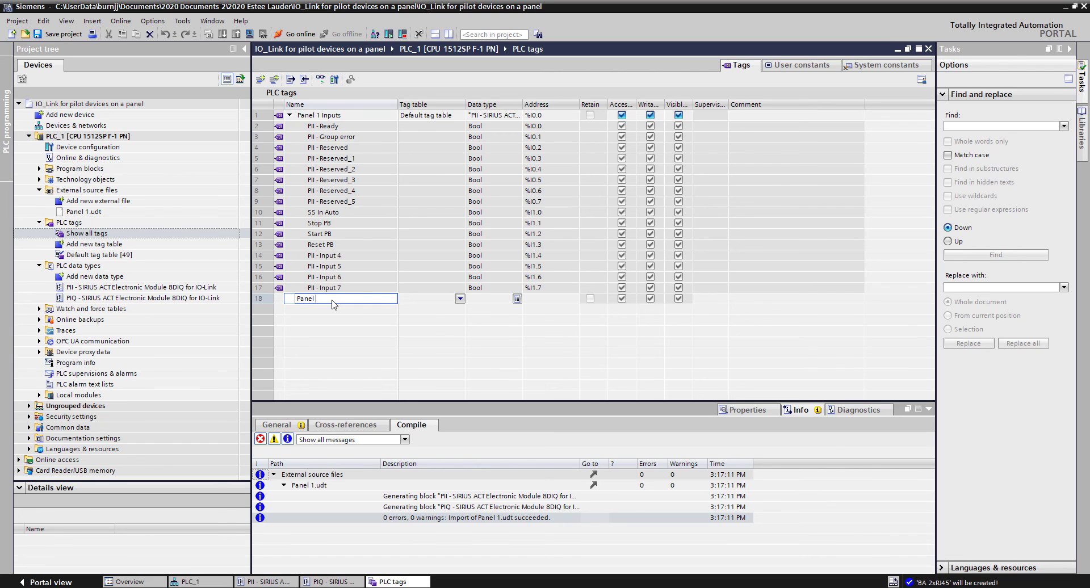
text( 1 Outputs)
key(Return)
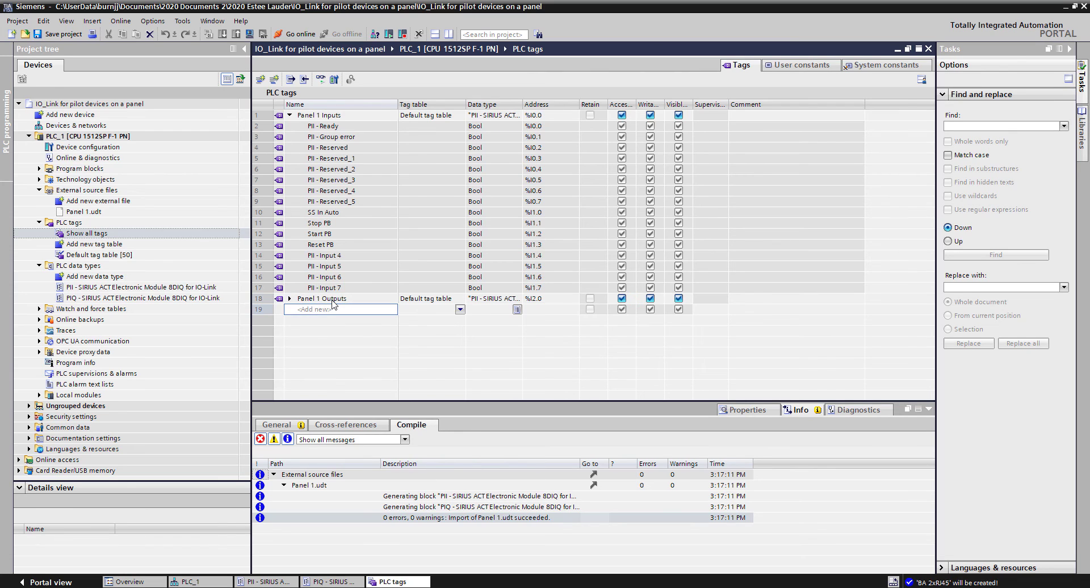
click(500, 299)
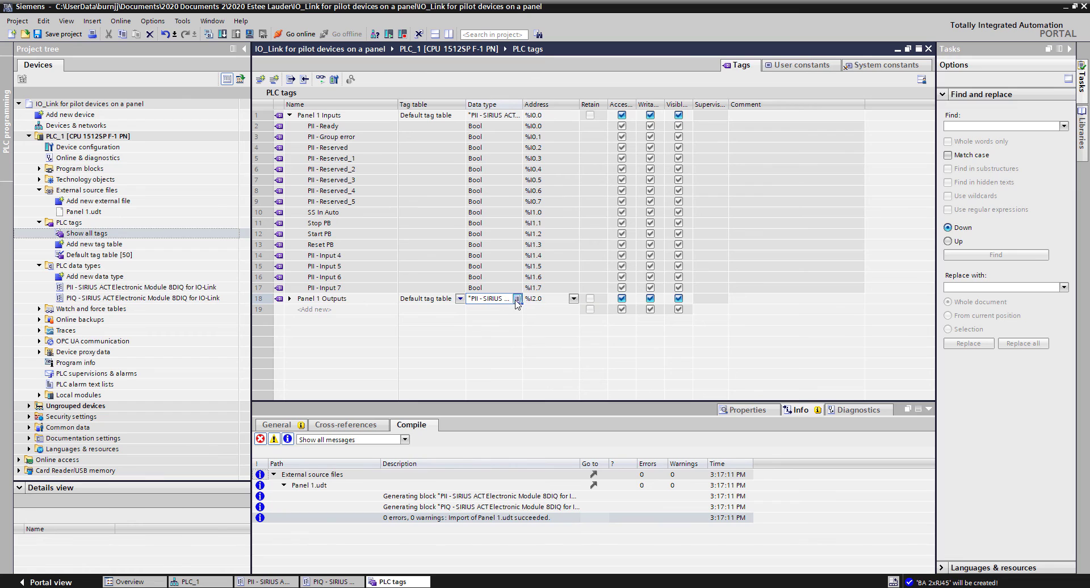
click(518, 302)
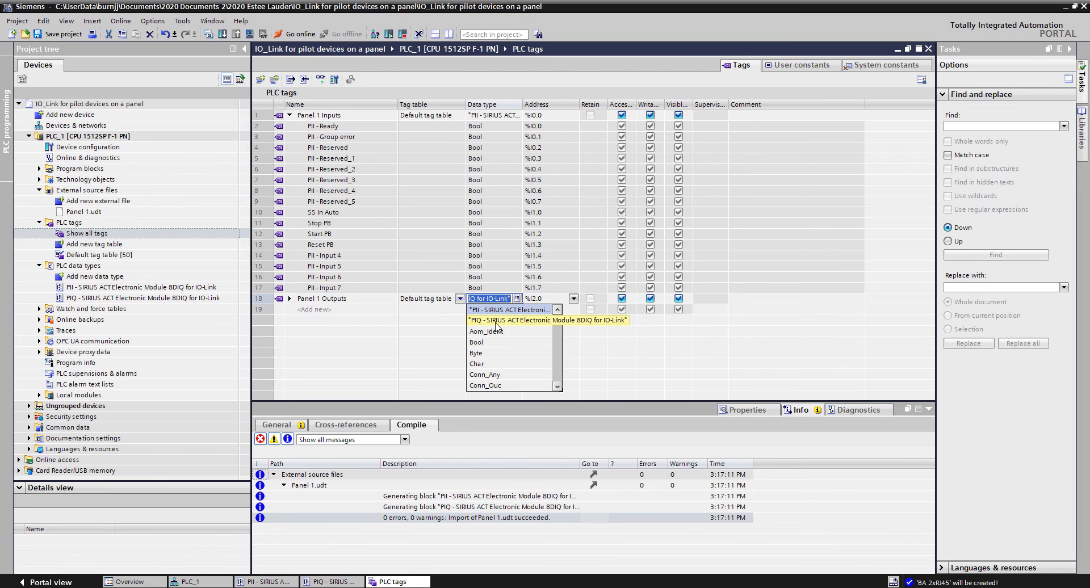
click(497, 321)
key(End)
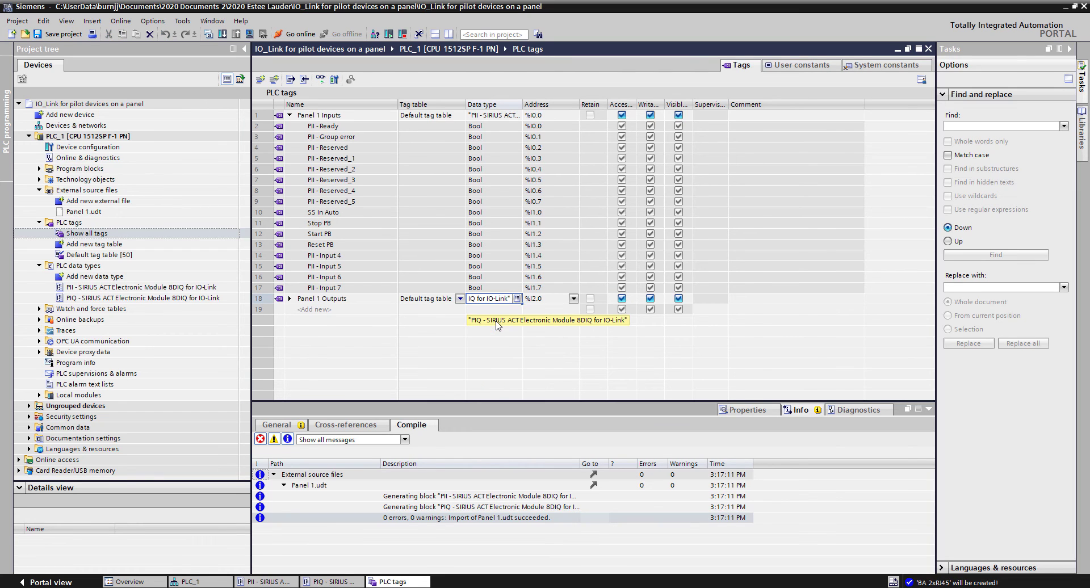
key(Return)
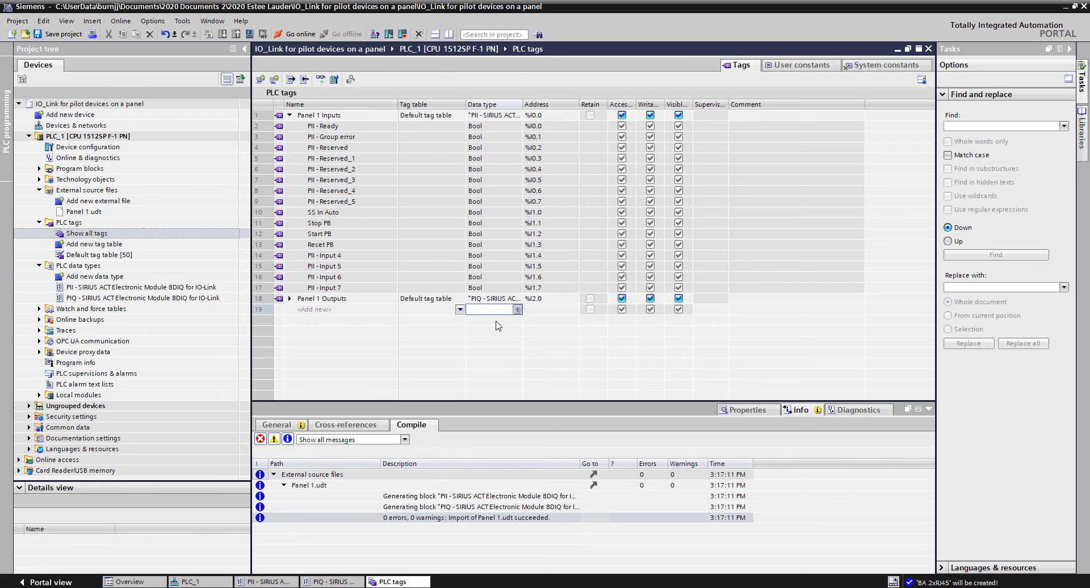
Step: Change the Panel 1 Outputs address from %I2.0 to output address %Q0.0
click(555, 300)
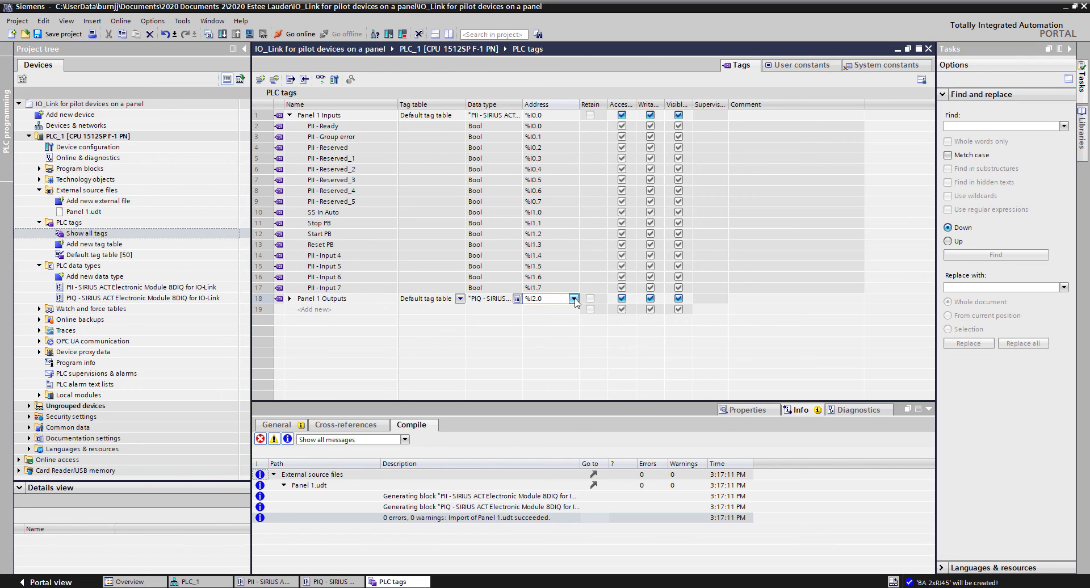
click(574, 299)
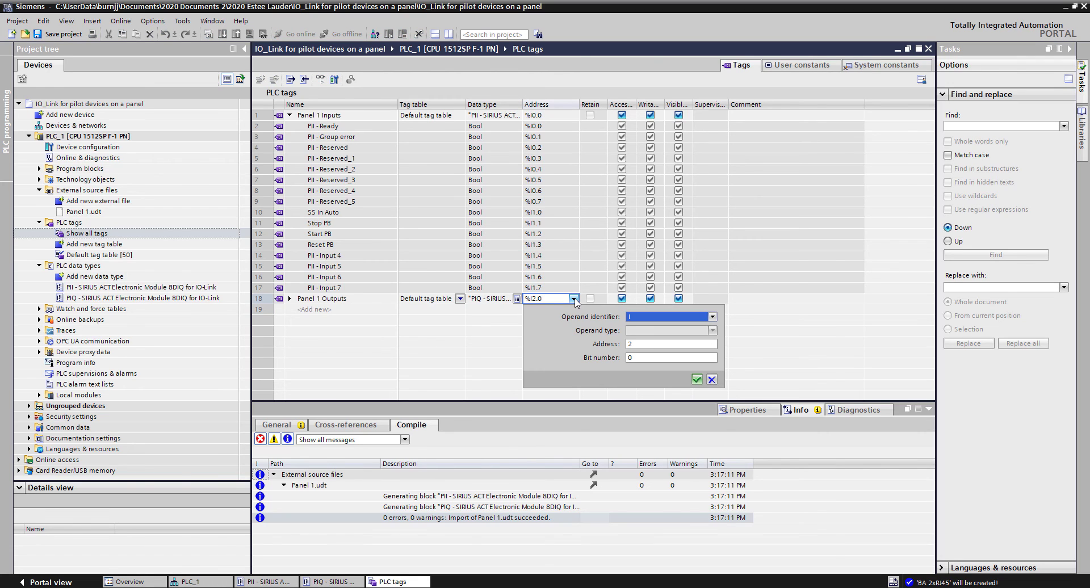
click(669, 317)
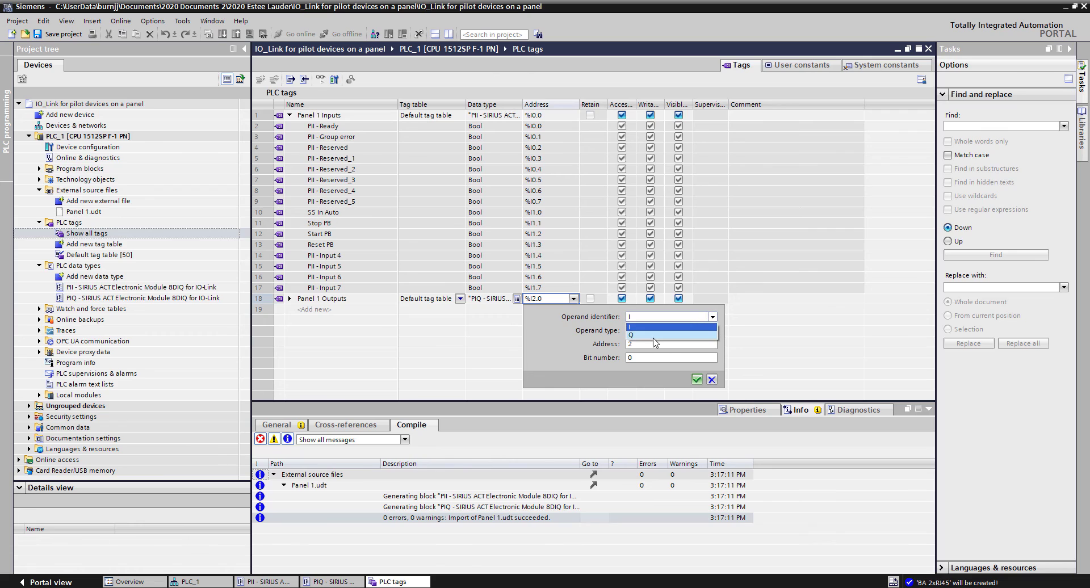
click(651, 335)
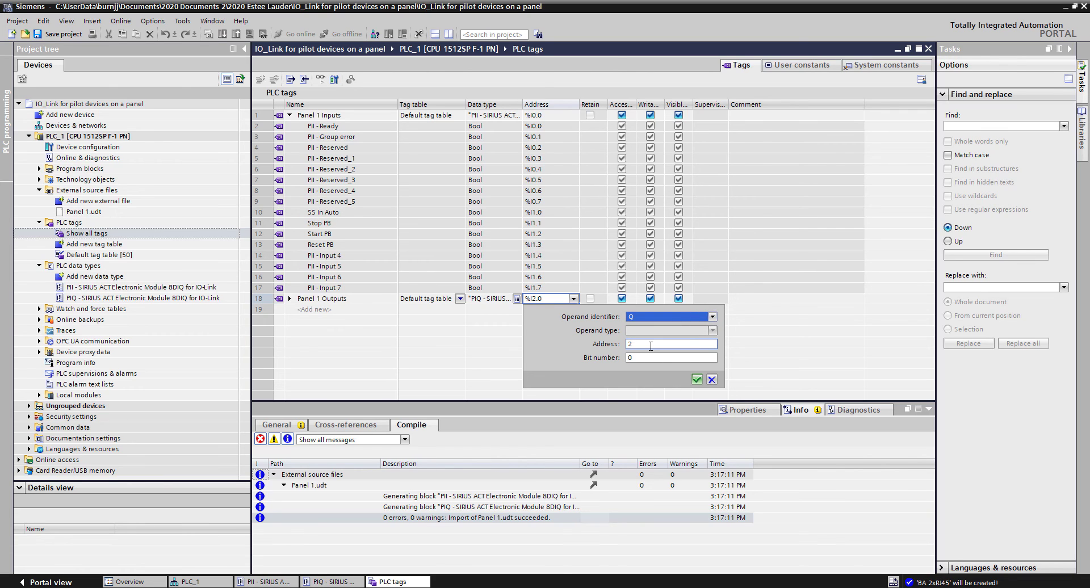
click(650, 346)
key(BackSpace)
text(0)
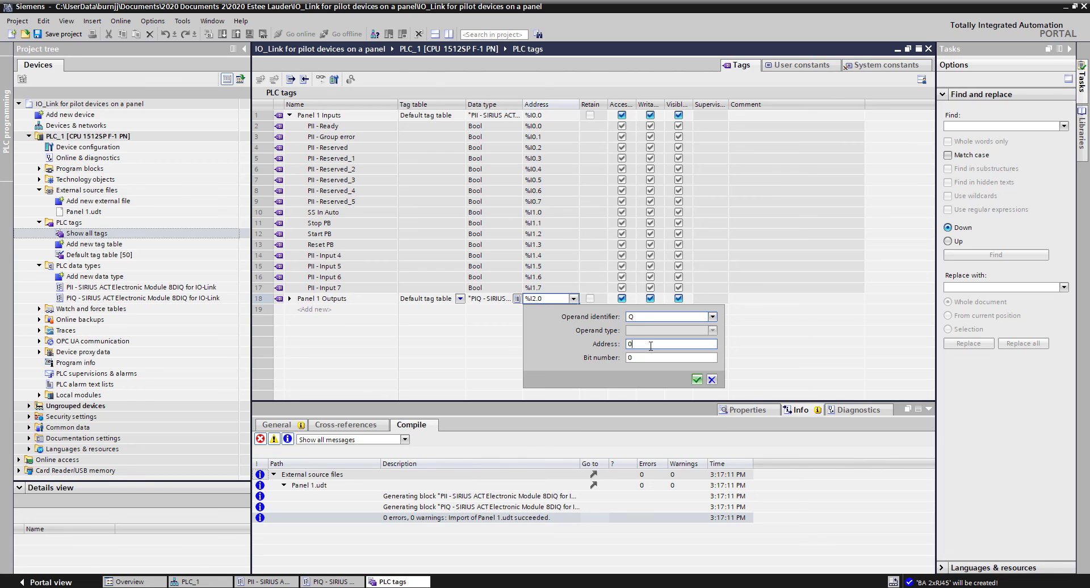
key(Return)
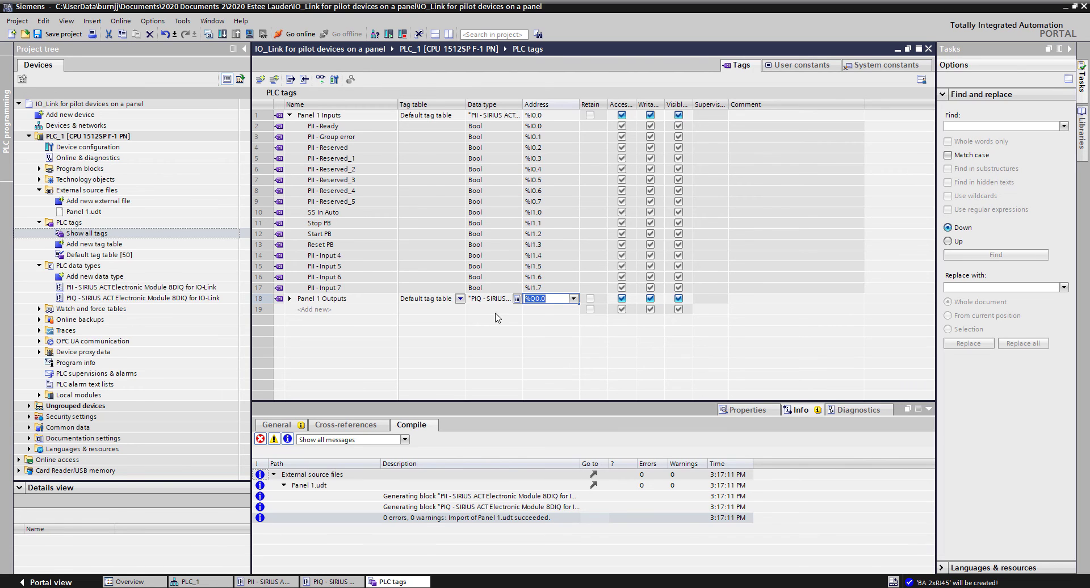
Step: Expand and scroll through the Panel 1 Outputs members, then collapse Panel 1 Outputs and Panel 1 Inputs
click(290, 299)
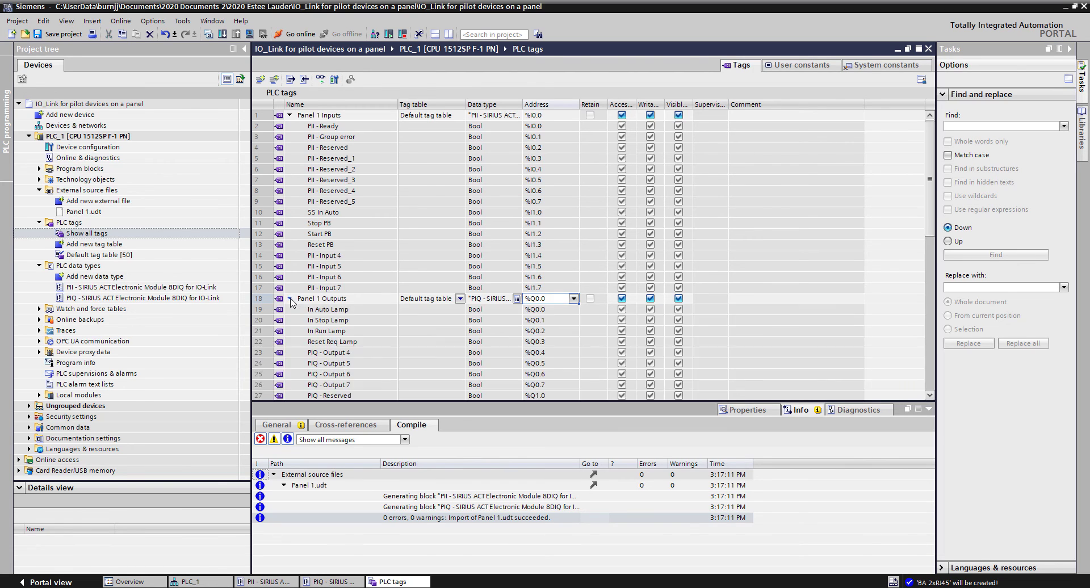
scroll(544, 387, down, 4)
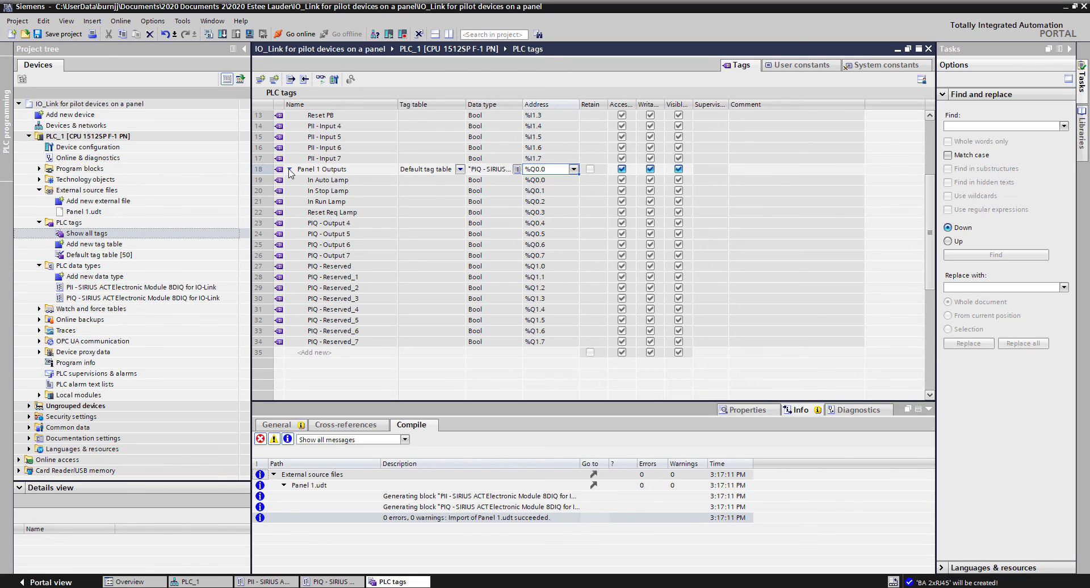
click(290, 169)
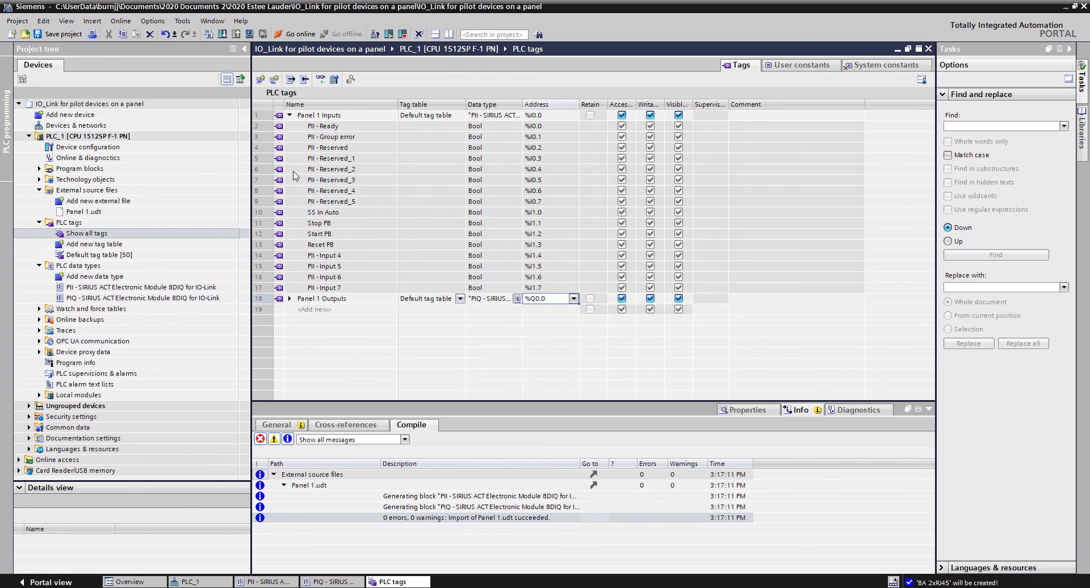
click(289, 115)
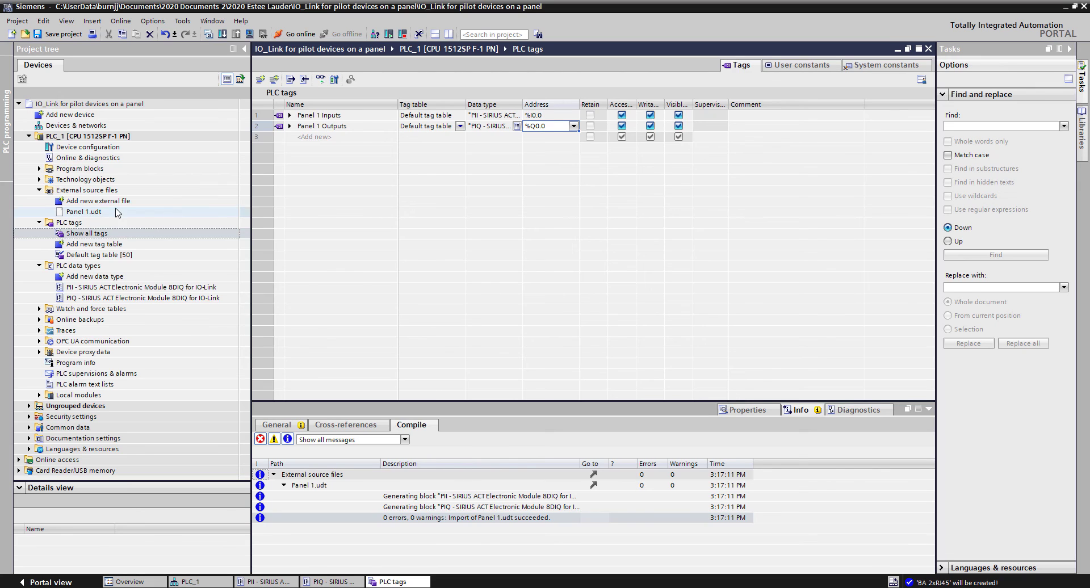
Step: Open Main [OB1] and place a normally-open contact on Network 1 set to "Panel 1 Inputs"."Start PB"
click(39, 169)
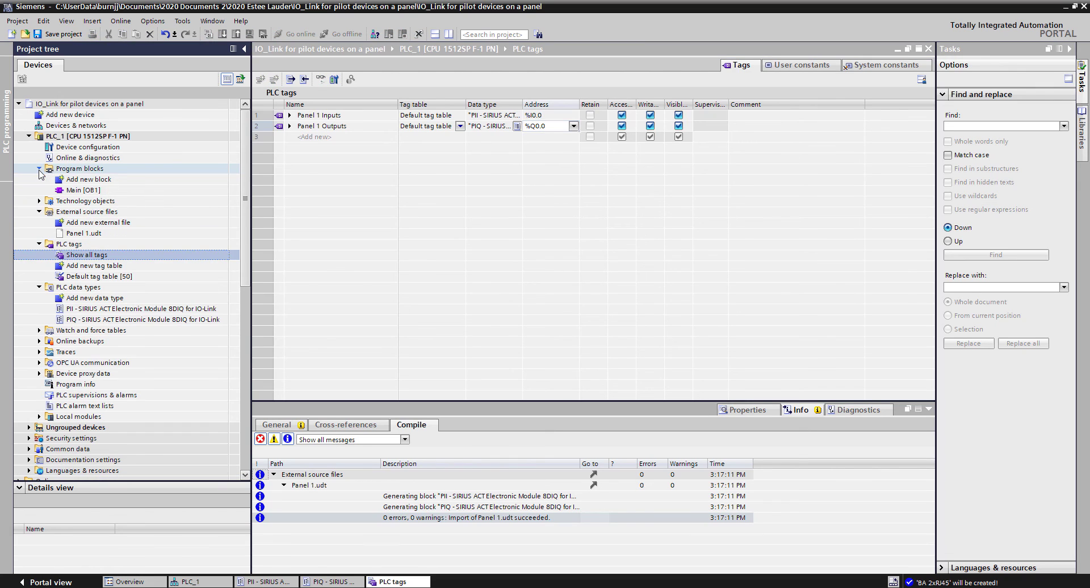
click(93, 193)
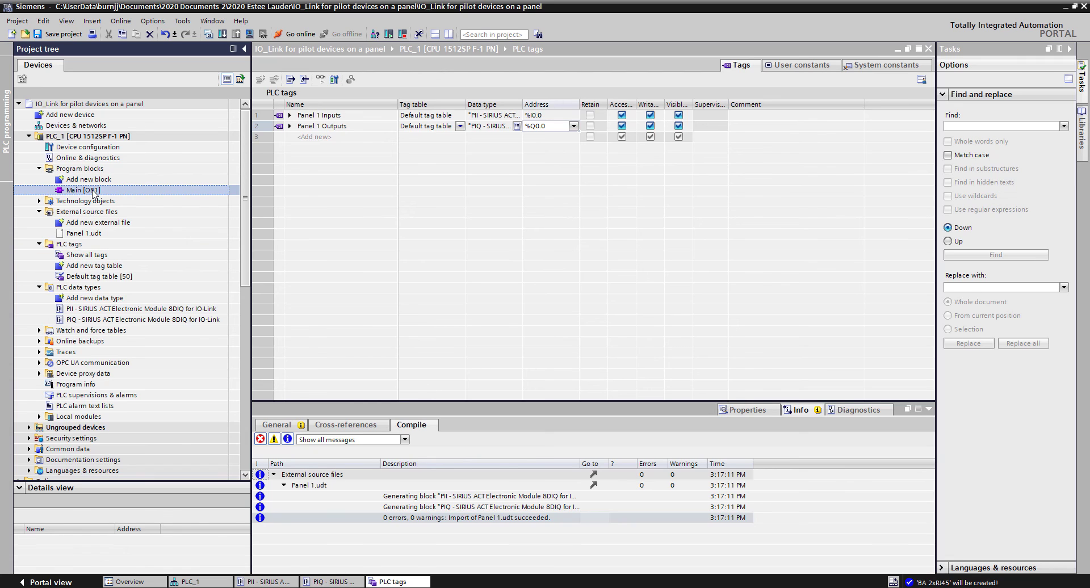
double_click(94, 193)
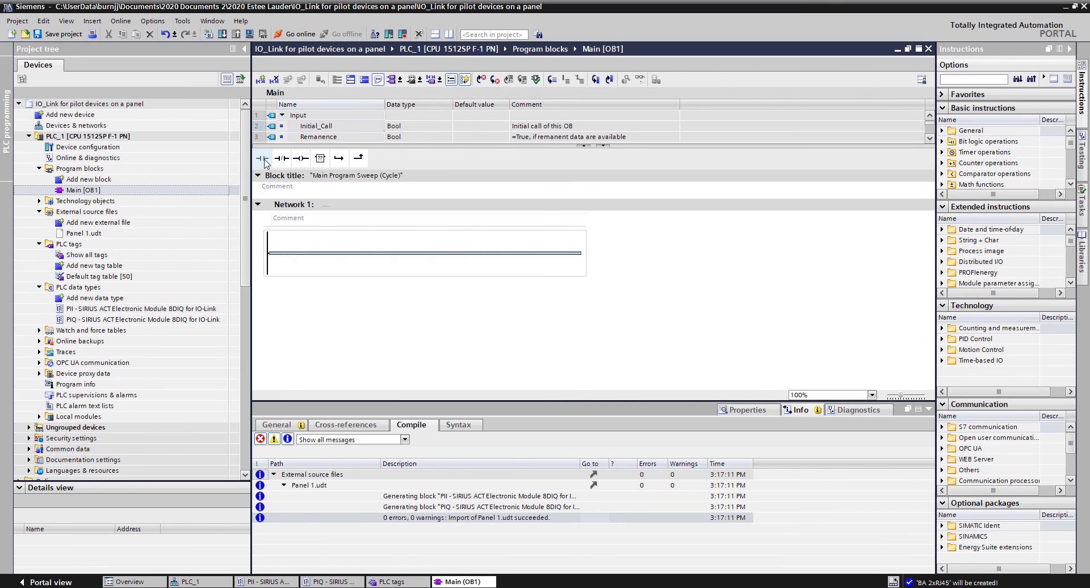
drag(265, 163, 286, 250)
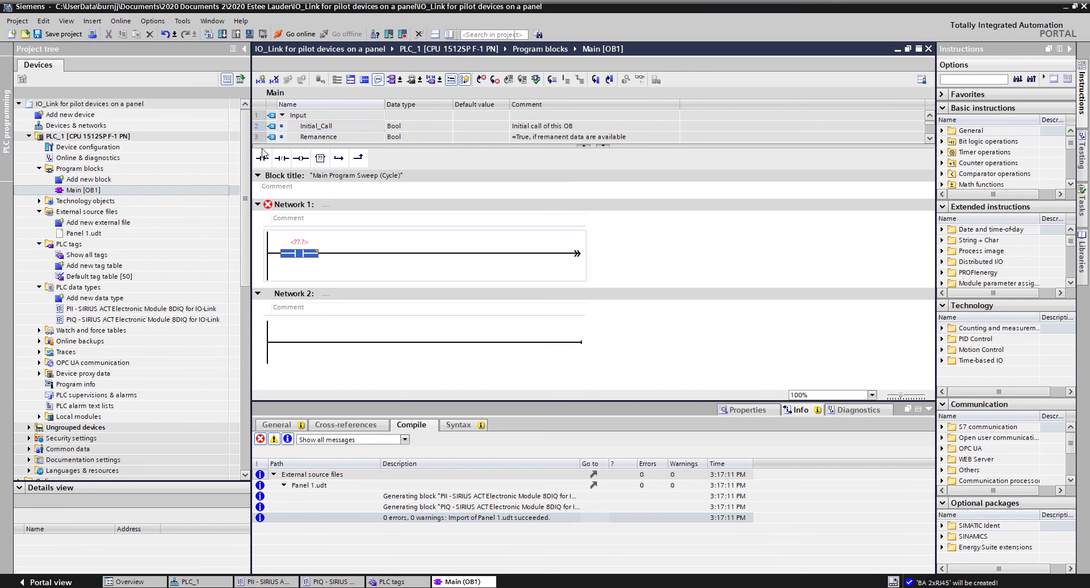
click(299, 243)
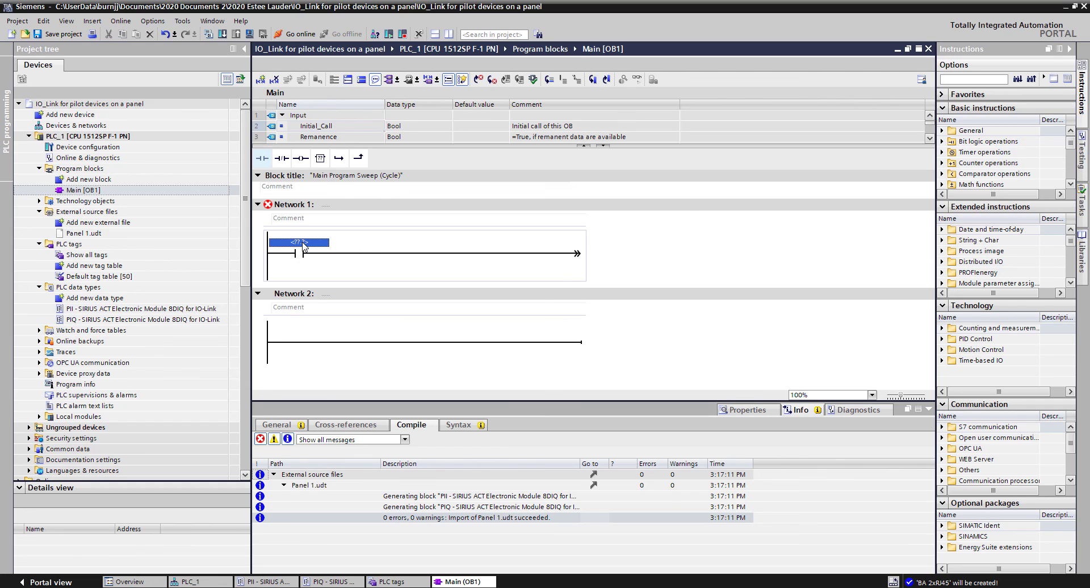
click(302, 245)
text(P)
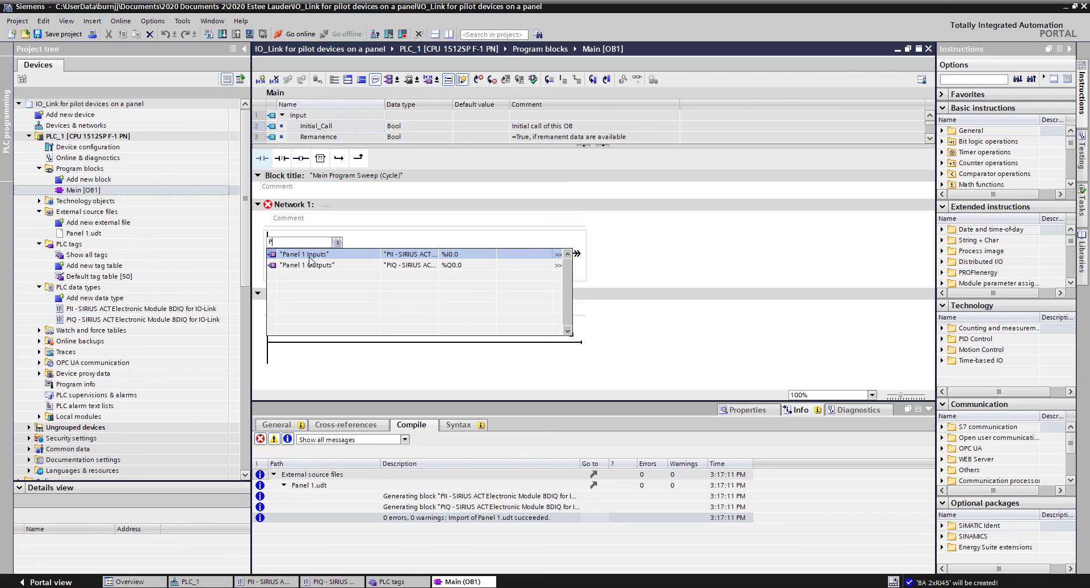
click(310, 255)
text(.)
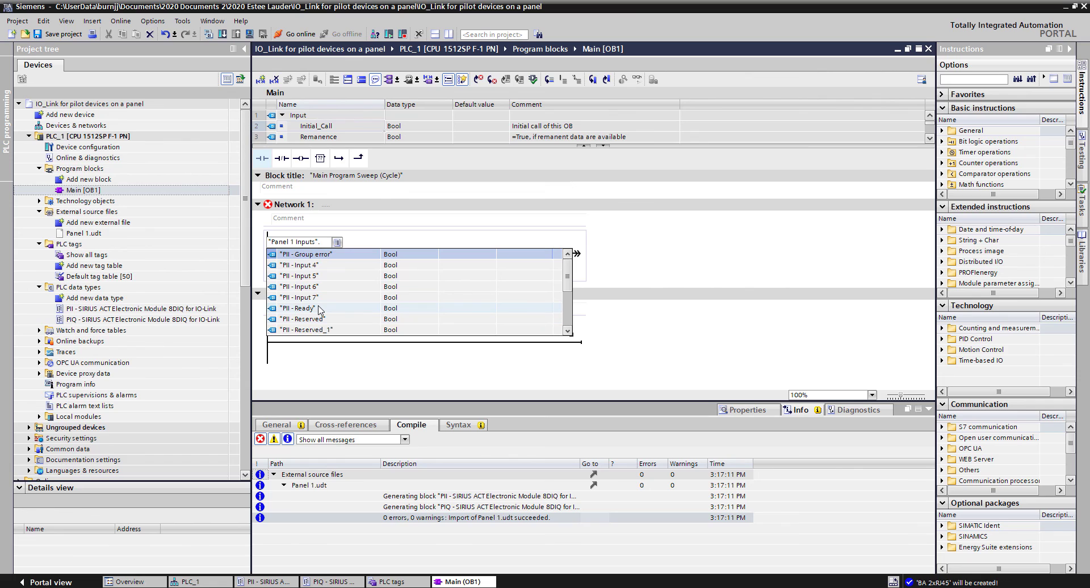
scroll(320, 307, down, 3)
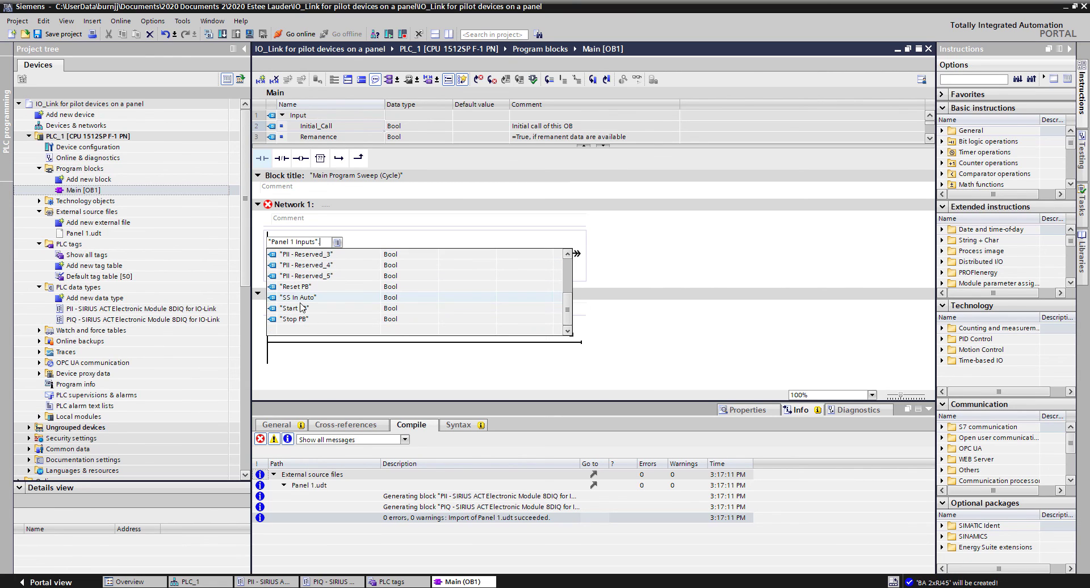
click(300, 309)
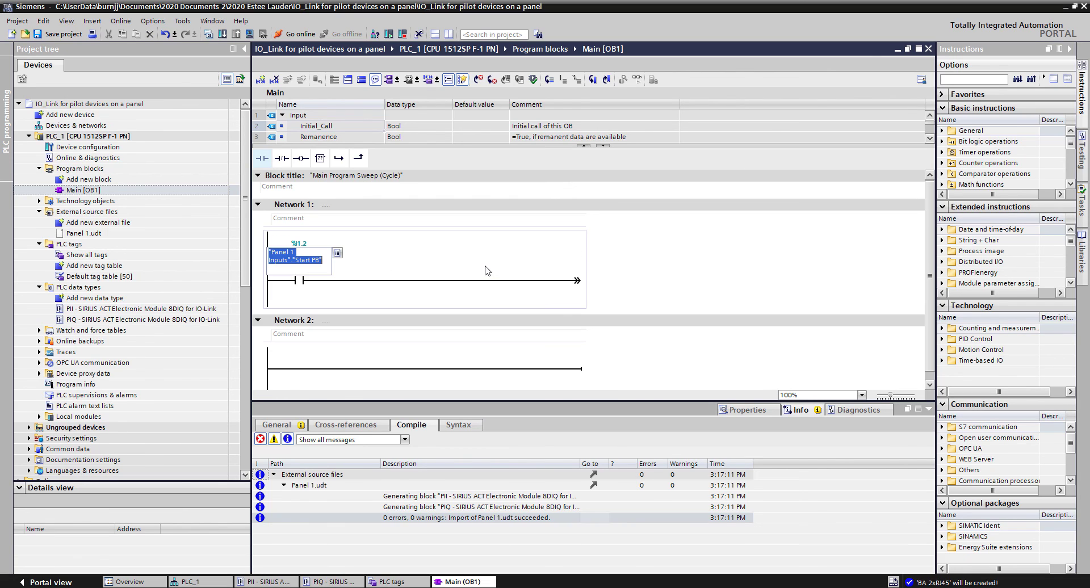
key(Return)
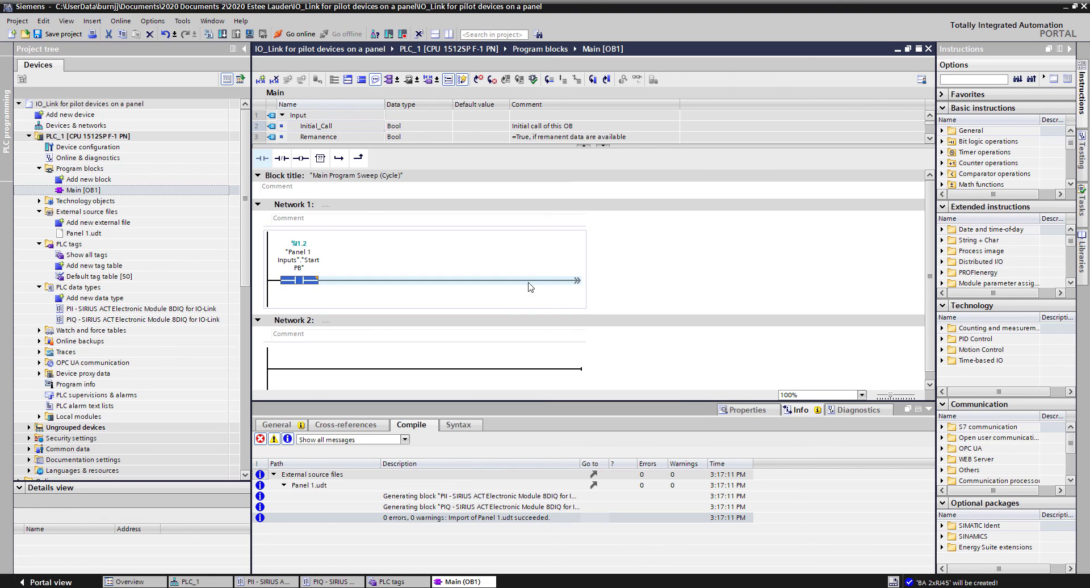
Step: Add an output coil at the rung's end assigned to "Panel 1 Outputs"."In Run Lamp"
click(301, 159)
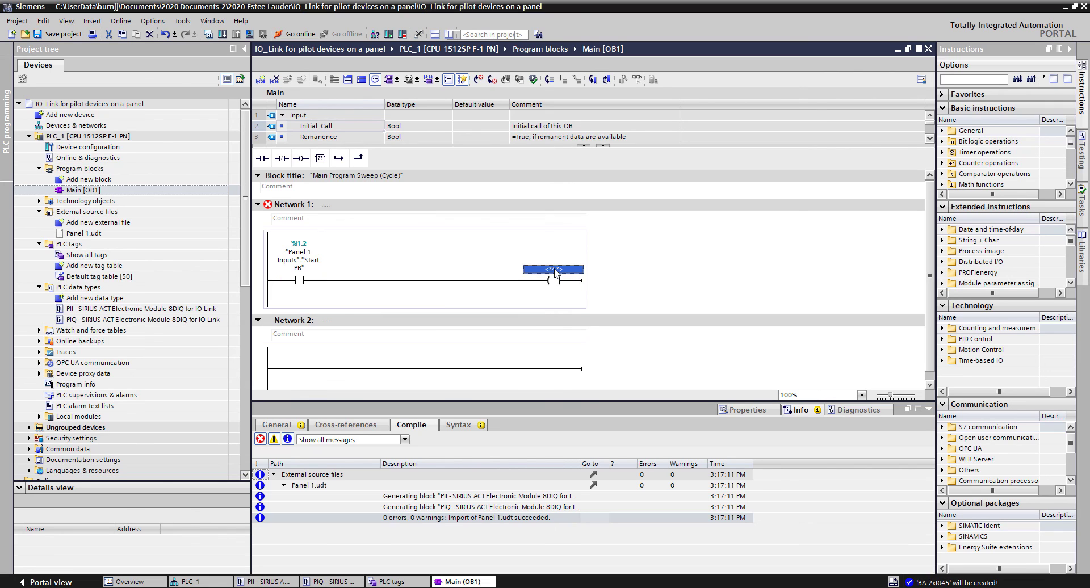
text(P)
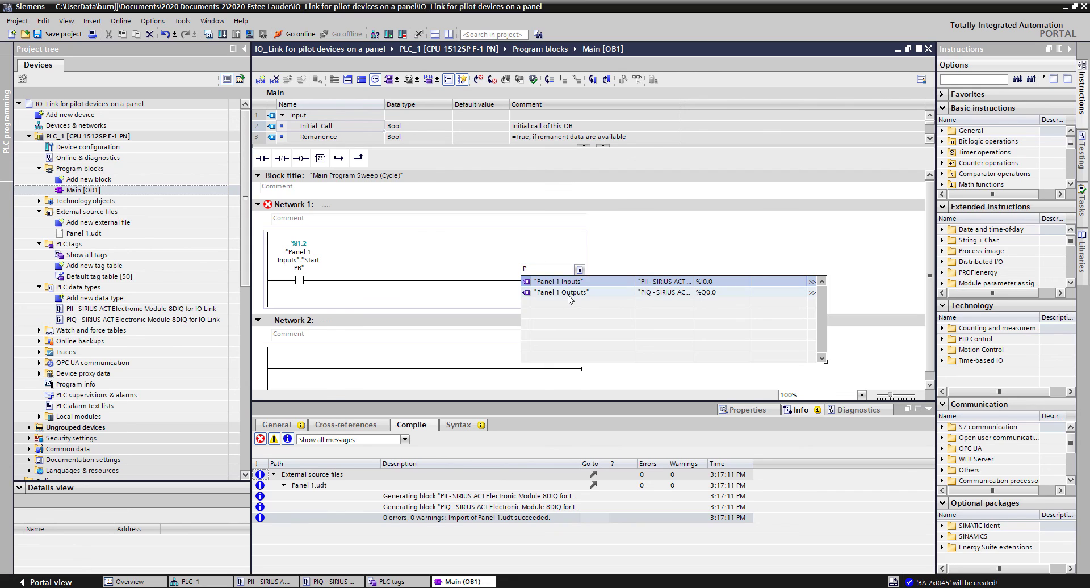
click(569, 292)
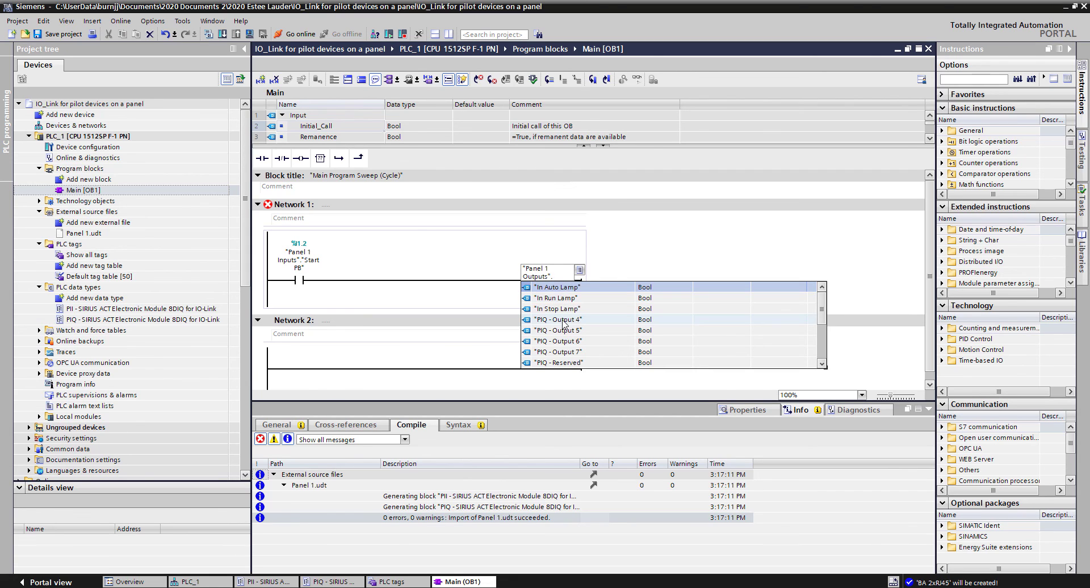
scroll(565, 324, down, 3)
scroll(566, 324, up, 3)
click(562, 299)
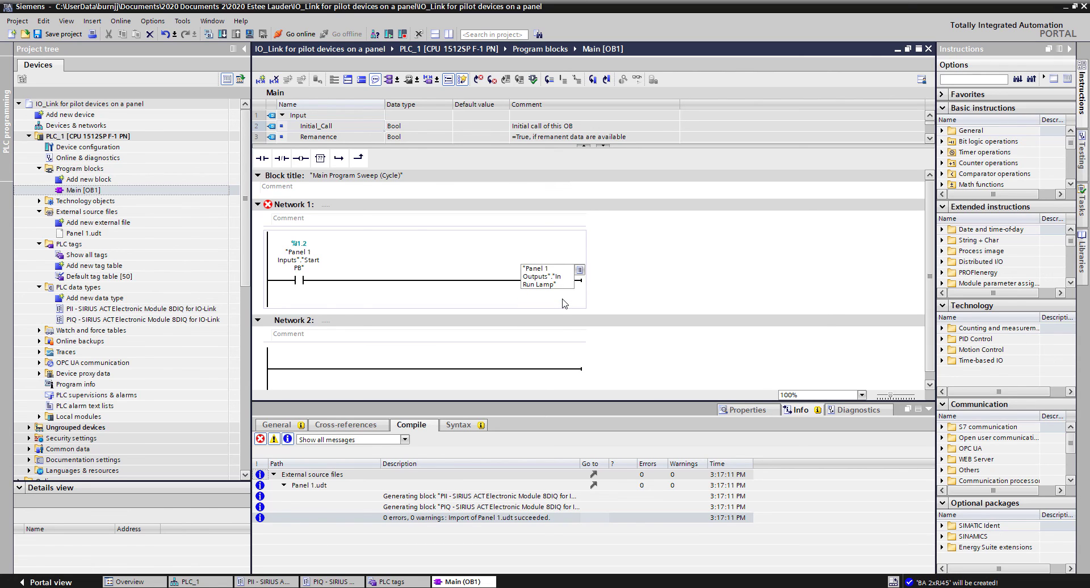
key(Return)
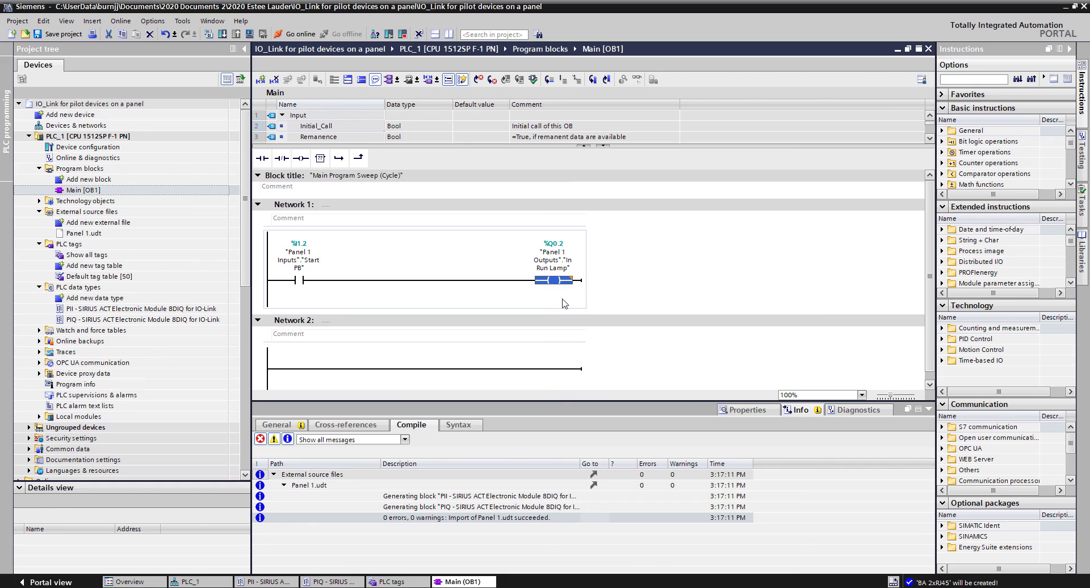